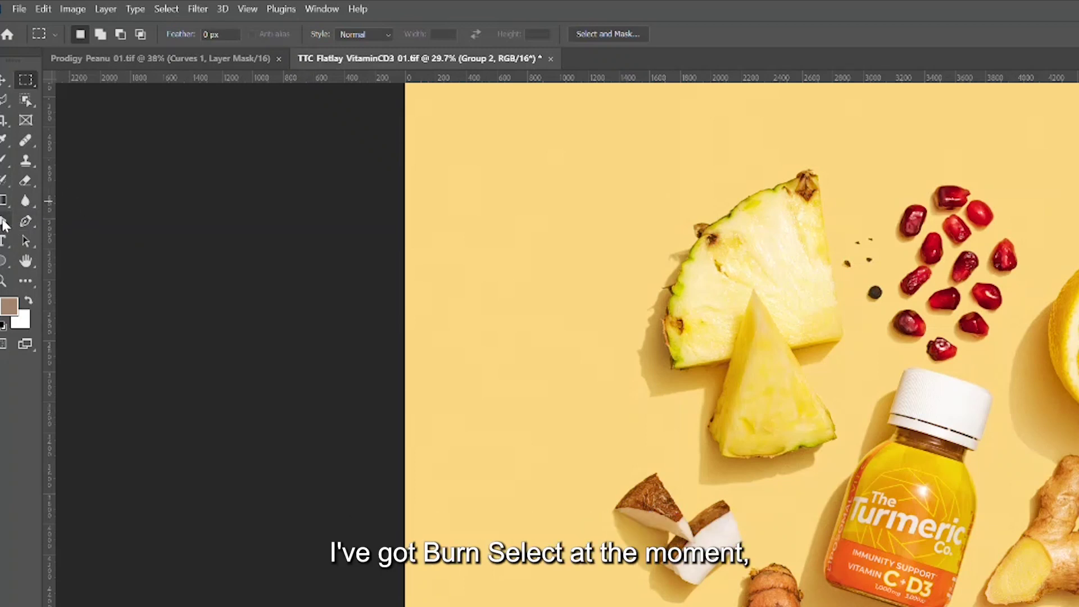
# - Choose the Burn tool and set its range to Shadows and its exposure to 85%
pyautogui.click(4, 226)
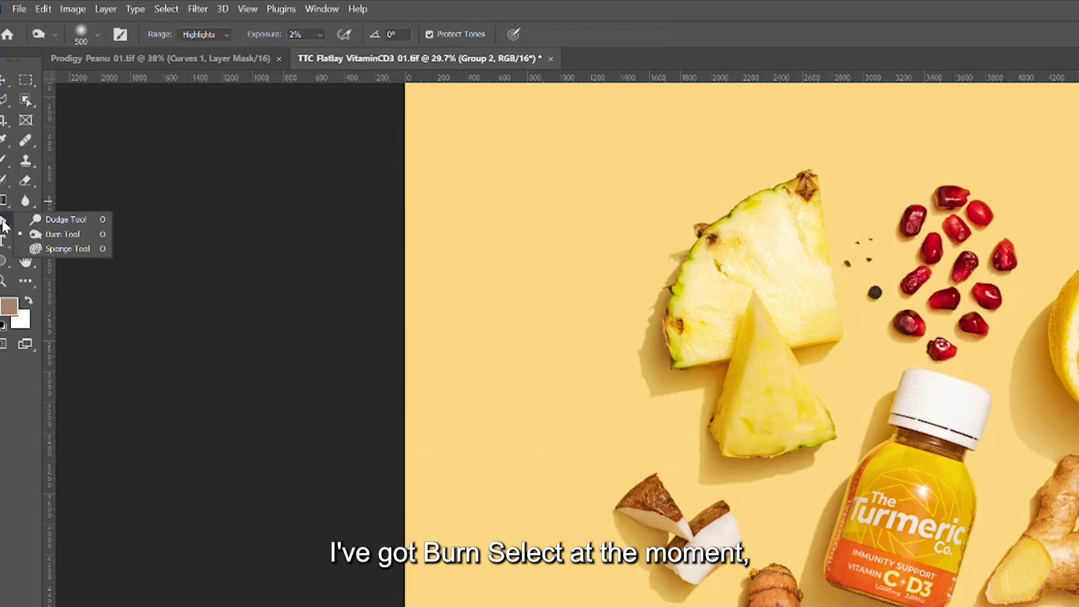
pyautogui.click(55, 236)
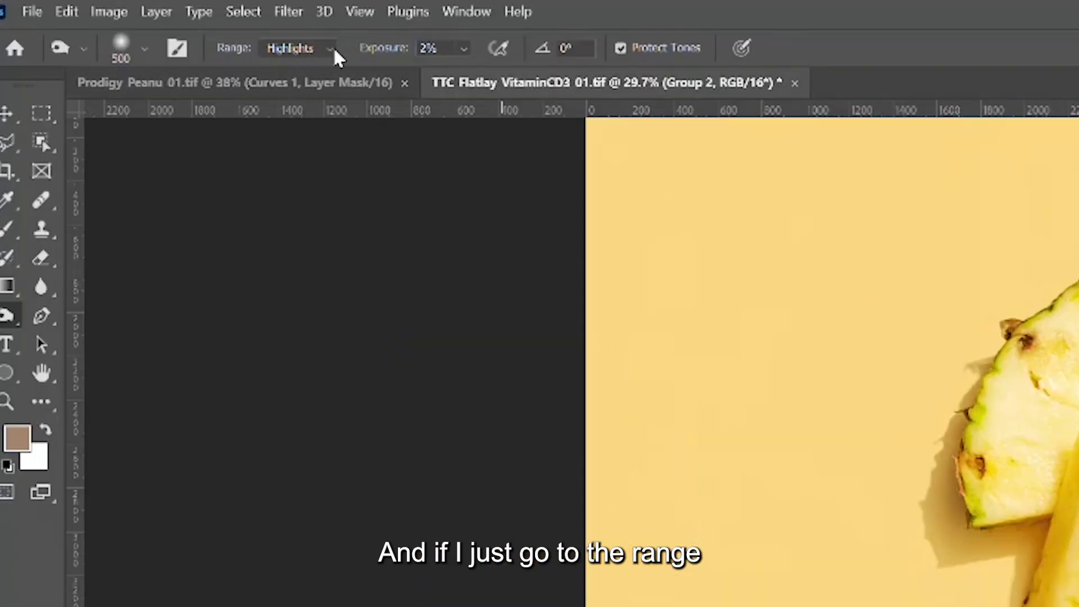
pyautogui.click(333, 48)
pyautogui.click(324, 64)
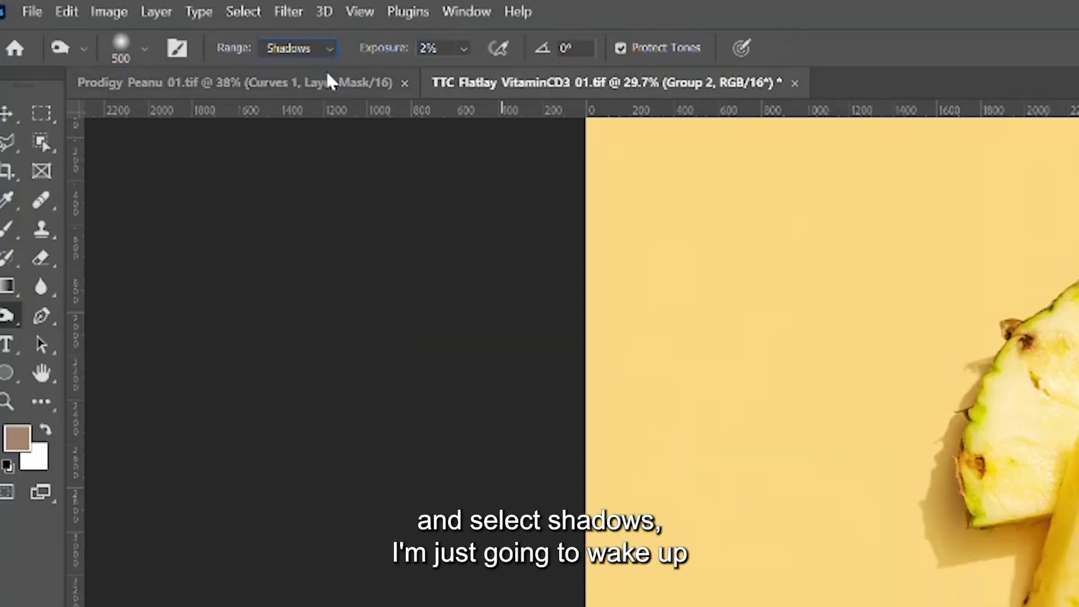
pyautogui.click(464, 49)
pyautogui.click(553, 77)
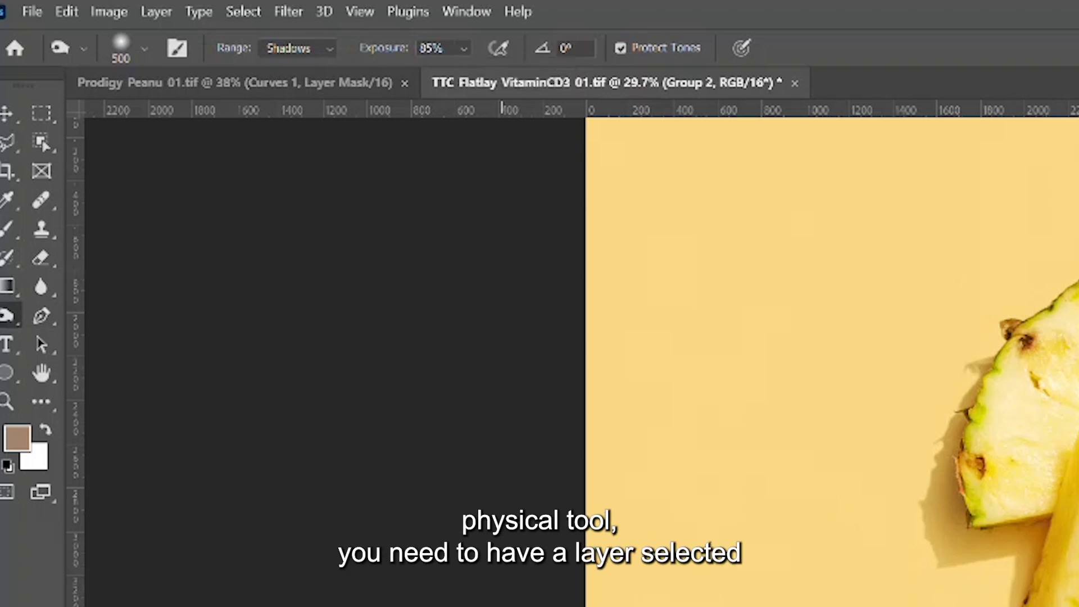
# - Burn the shadows around the lemon, pineapple and bottle on the Colour image layer
pyautogui.hotkey('alt', '[')
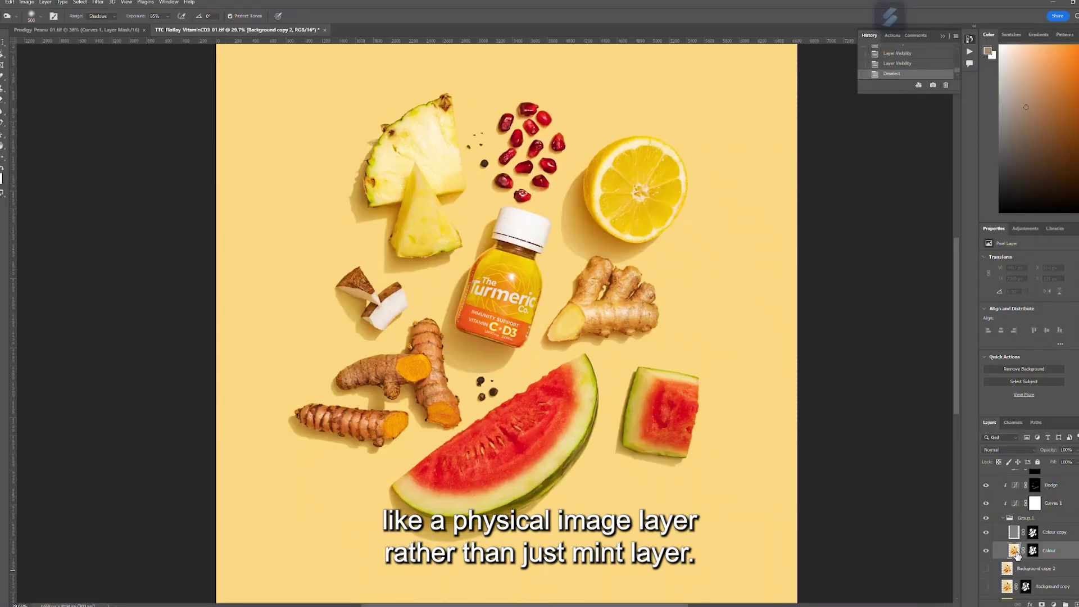
pyautogui.hotkey('alt', ']')
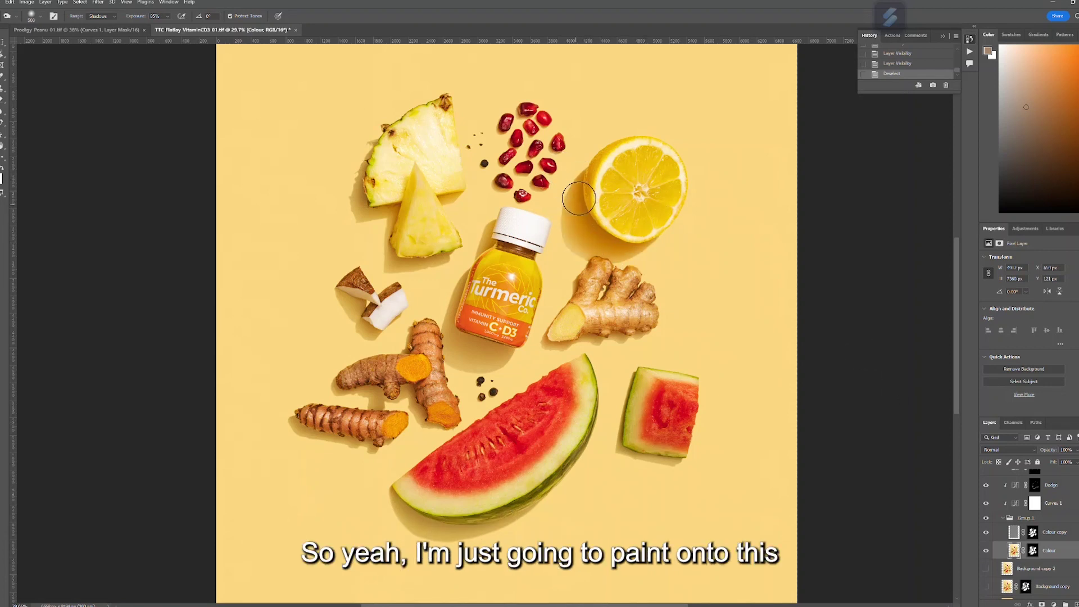
pyautogui.moveTo(645, 247); pyautogui.dragTo(595, 180)
pyautogui.moveTo(399, 224)
pyautogui.mouseDown()
pyautogui.moveTo(363, 183)
pyautogui.moveTo(403, 226)
pyautogui.moveTo(475, 377)
pyautogui.moveTo(493, 360)
pyautogui.mouseUp()
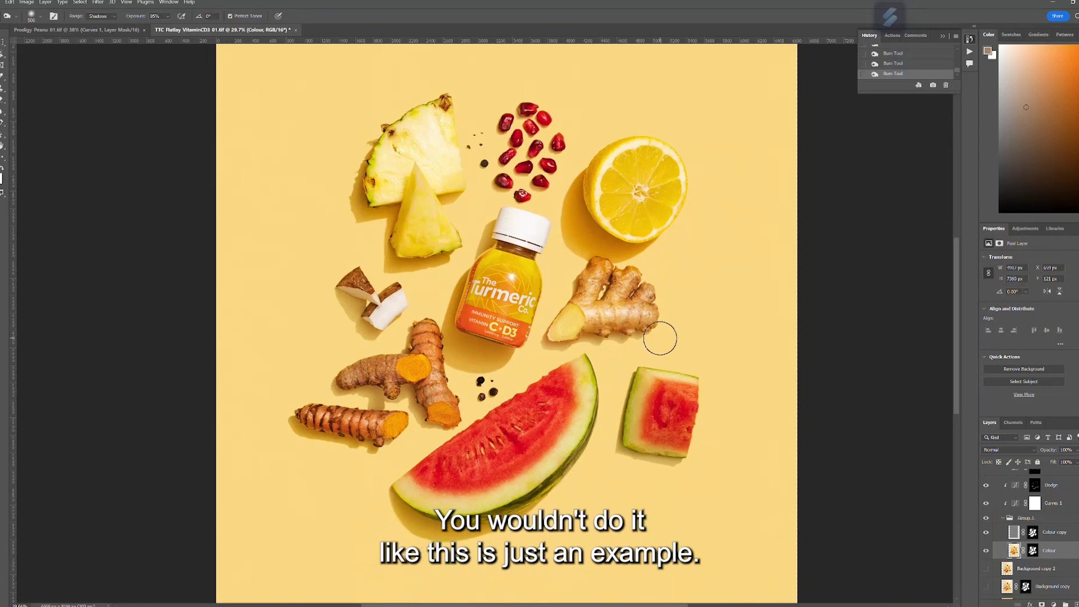
# - Undo the burn strokes by returning the image to its opening history snapshot
pyautogui.hotkey('ctrl', 'z')
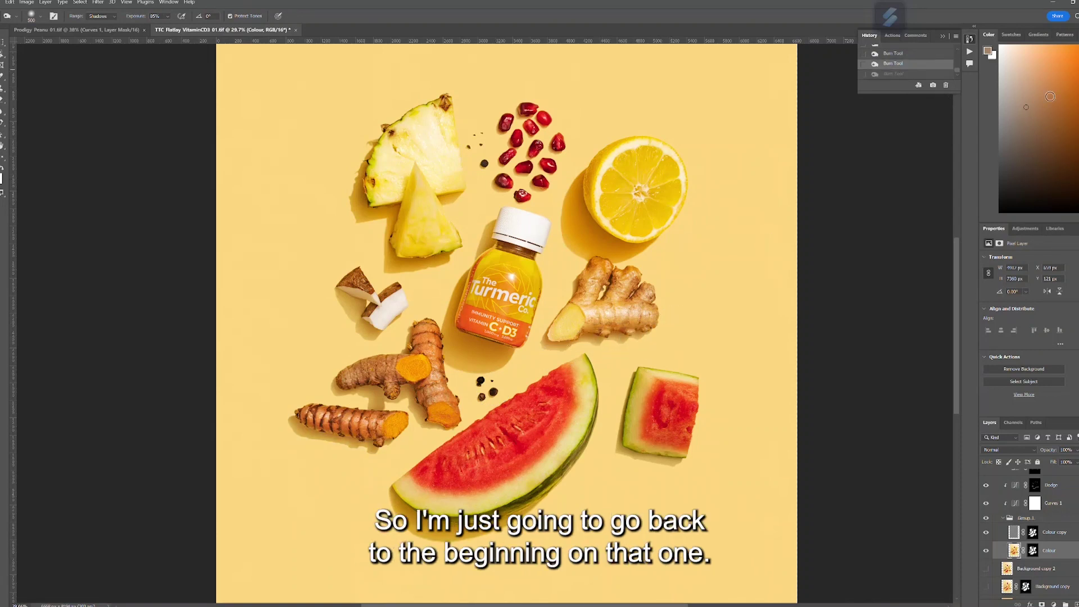
pyautogui.scroll(5, 923, 65)
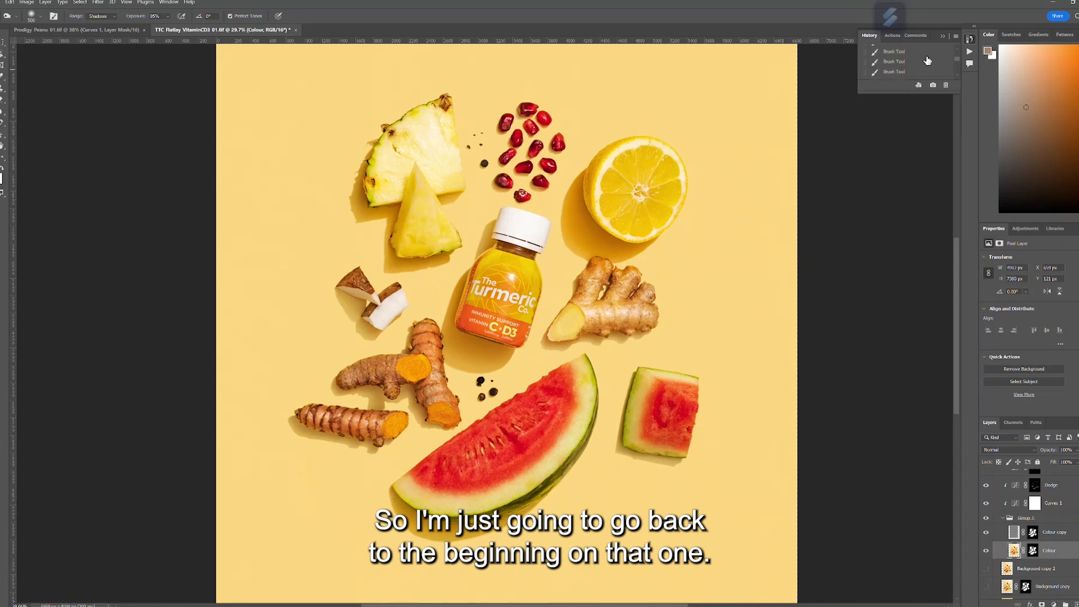
pyautogui.scroll(2, 927, 60)
pyautogui.click(911, 52)
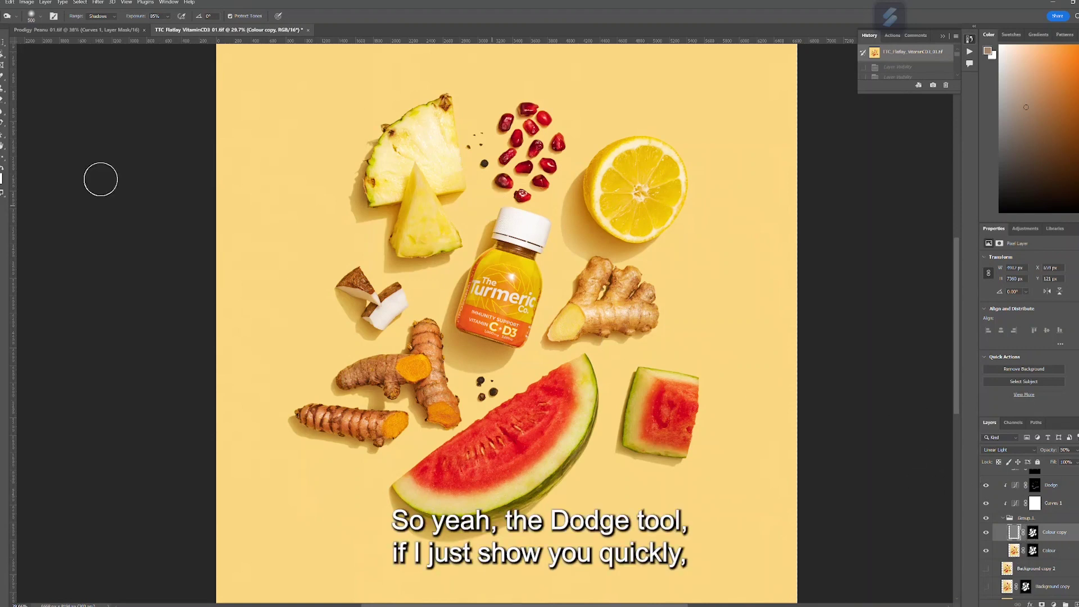
# - Try the Dodge tool with an enlarged brush on the Colour layer's lemon, bottle, ginger and turmeric, and revert to the opening snapshot
pyautogui.rightClick(3, 122)
pyautogui.click(17, 122)
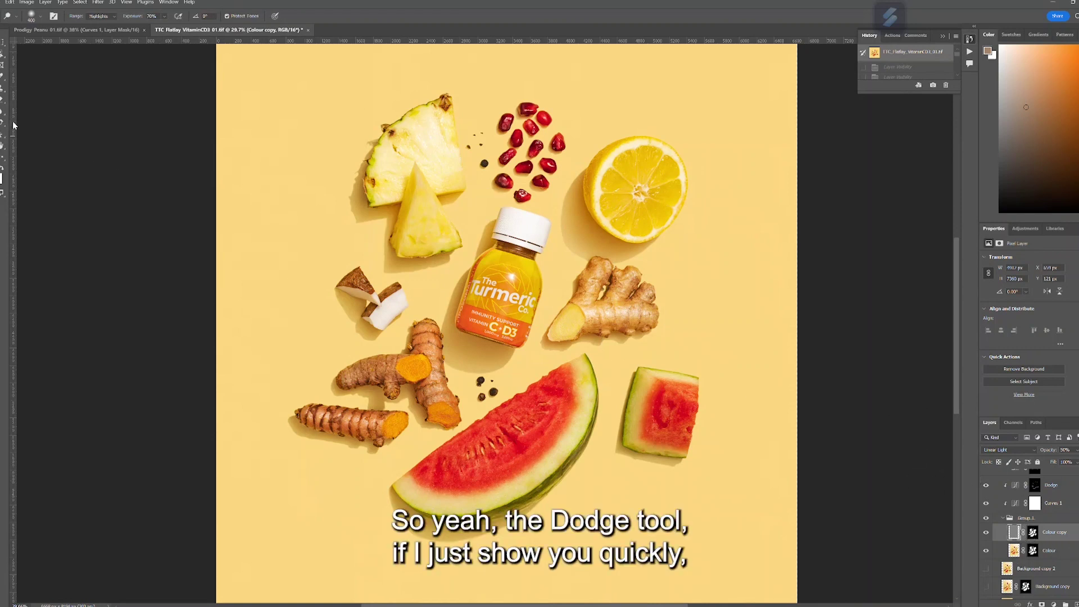
pyautogui.click(1010, 554)
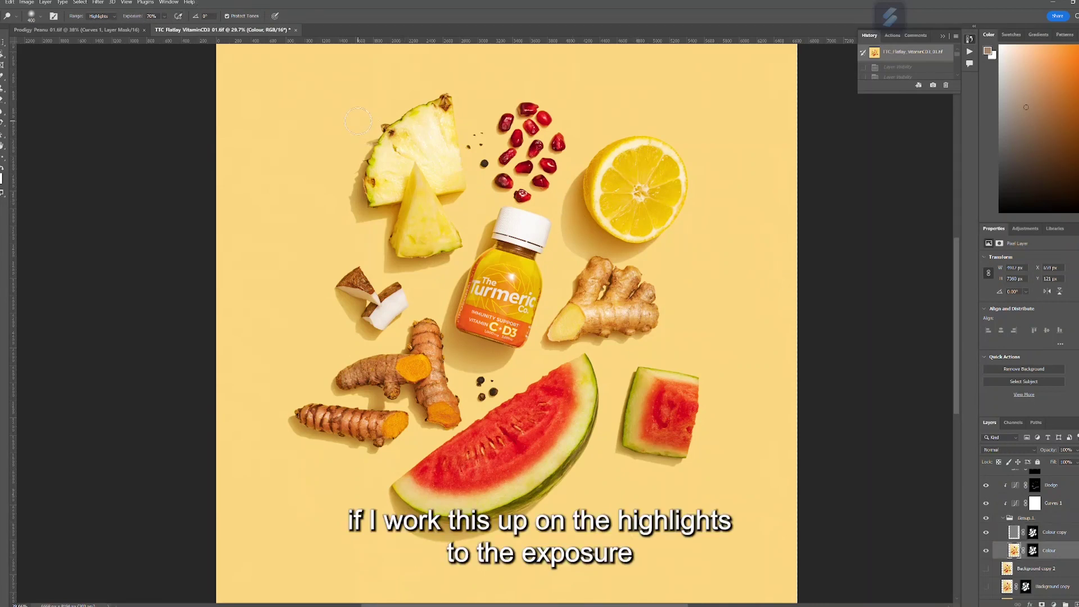
pyautogui.press(']')
pyautogui.press(']')
pyautogui.moveTo(522, 236)
pyautogui.mouseDown()
pyautogui.moveTo(484, 315)
pyautogui.moveTo(540, 343)
pyautogui.moveTo(569, 341)
pyautogui.moveTo(619, 292)
pyautogui.moveTo(630, 301)
pyautogui.mouseUp()
pyautogui.moveTo(596, 241); pyautogui.dragTo(652, 180)
pyautogui.moveTo(434, 228); pyautogui.dragTo(427, 231)
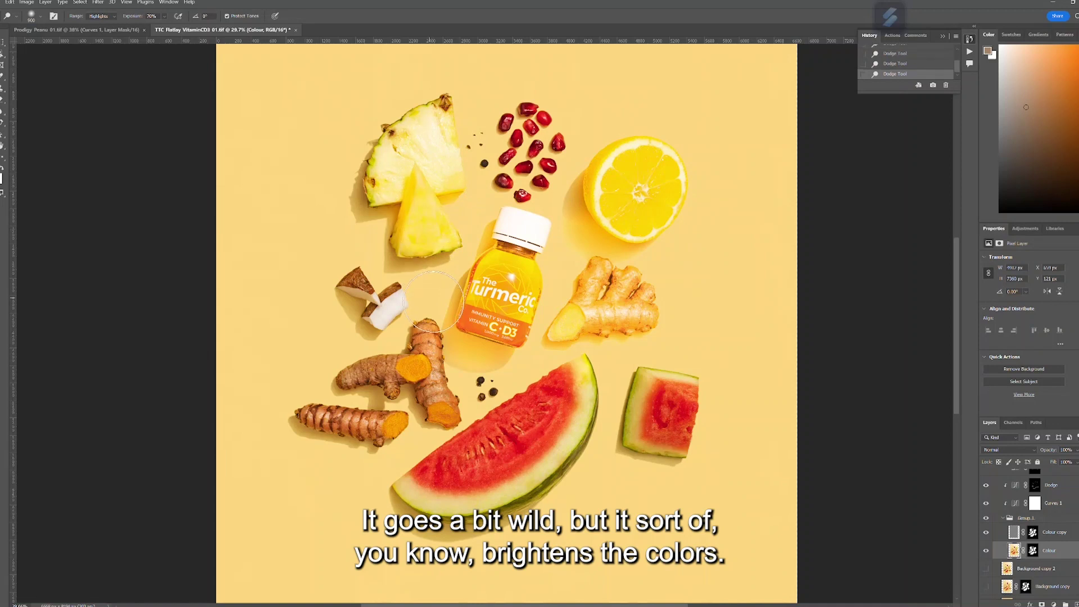
pyautogui.moveTo(371, 306)
pyautogui.mouseDown()
pyautogui.moveTo(405, 376)
pyautogui.moveTo(358, 383)
pyautogui.moveTo(343, 410)
pyautogui.moveTo(383, 424)
pyautogui.mouseUp()
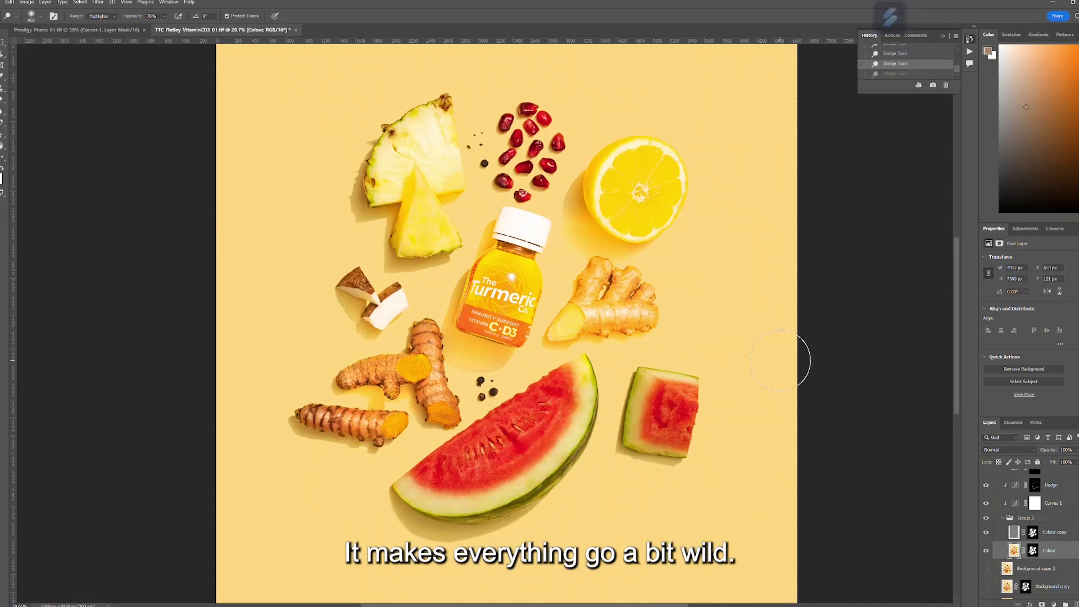
pyautogui.scroll(5, 921, 57)
pyautogui.click(921, 58)
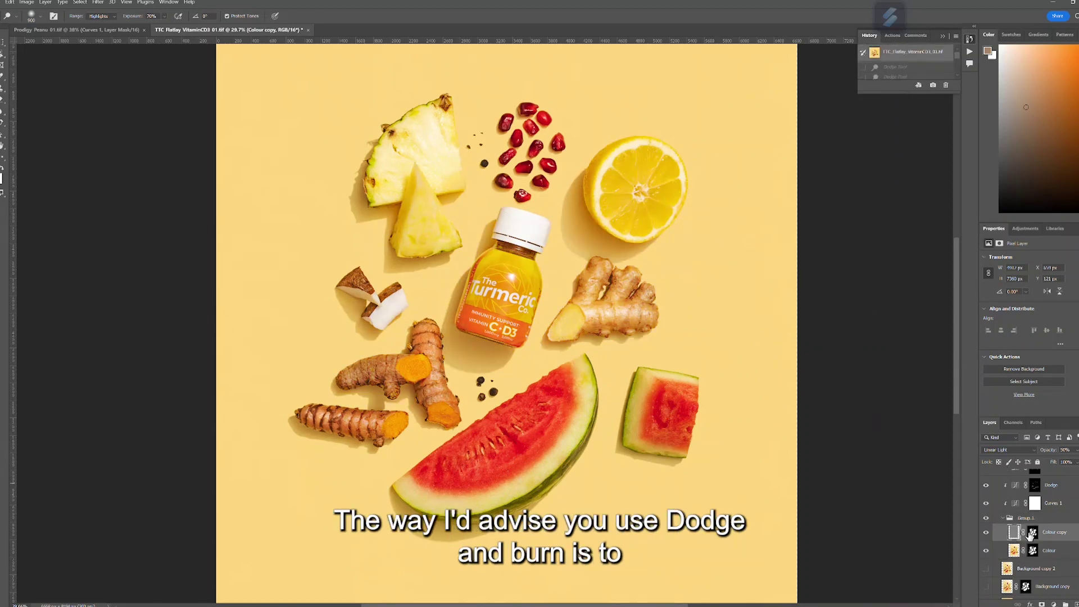
# - Lightly dodge the turmeric roots and bottle on the Colour layer with 2% exposure and a smaller brush
pyautogui.click(1018, 552)
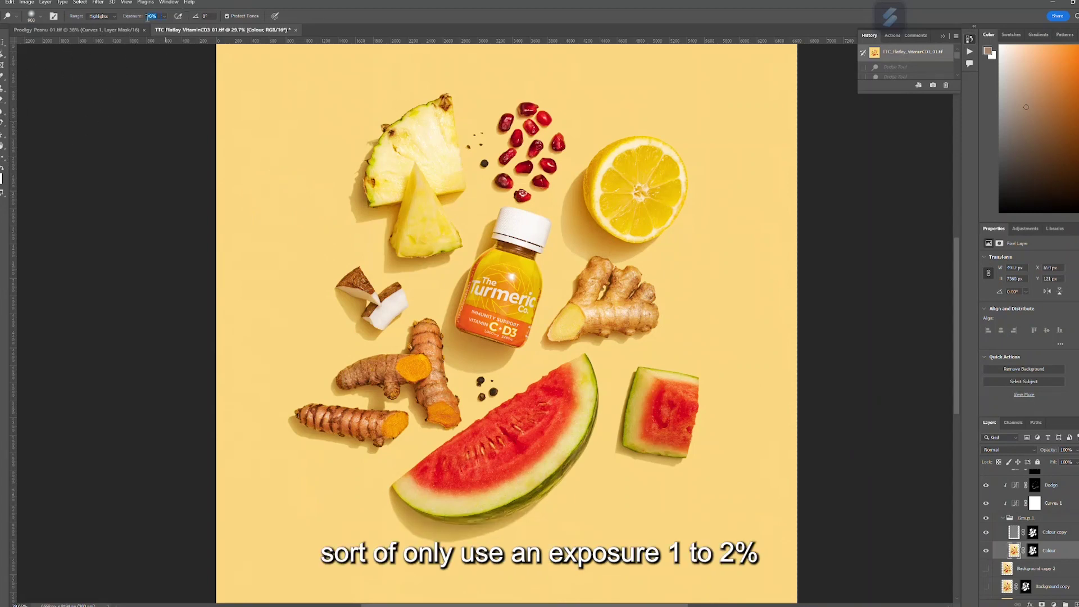
pyautogui.press('Return')
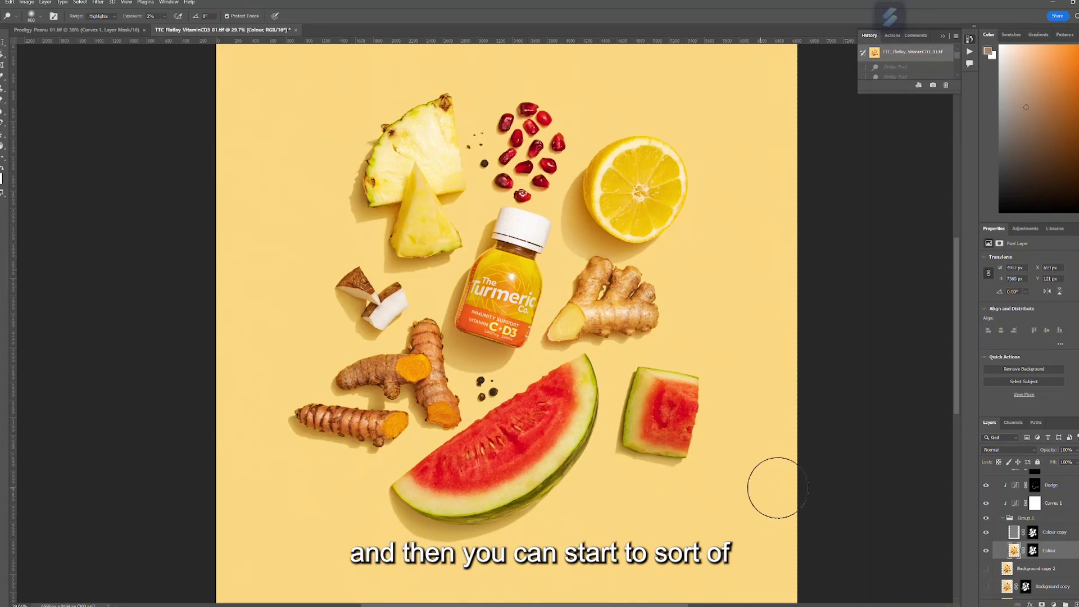
pyautogui.press('[')
pyautogui.press('[')
pyautogui.press('[')
pyautogui.press('[')
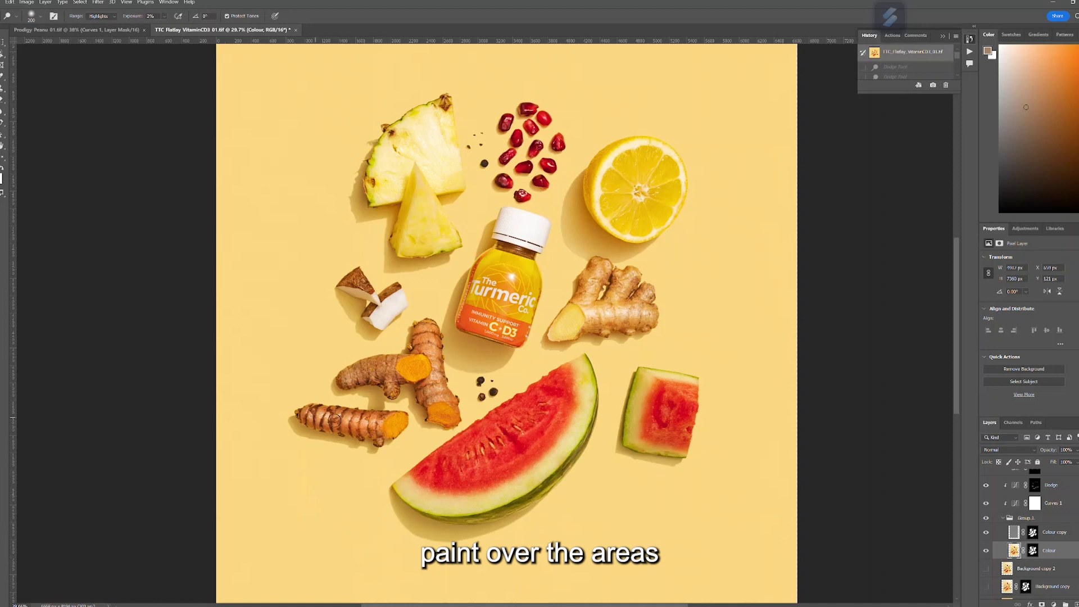
pyautogui.moveTo(313, 417); pyautogui.dragTo(361, 425)
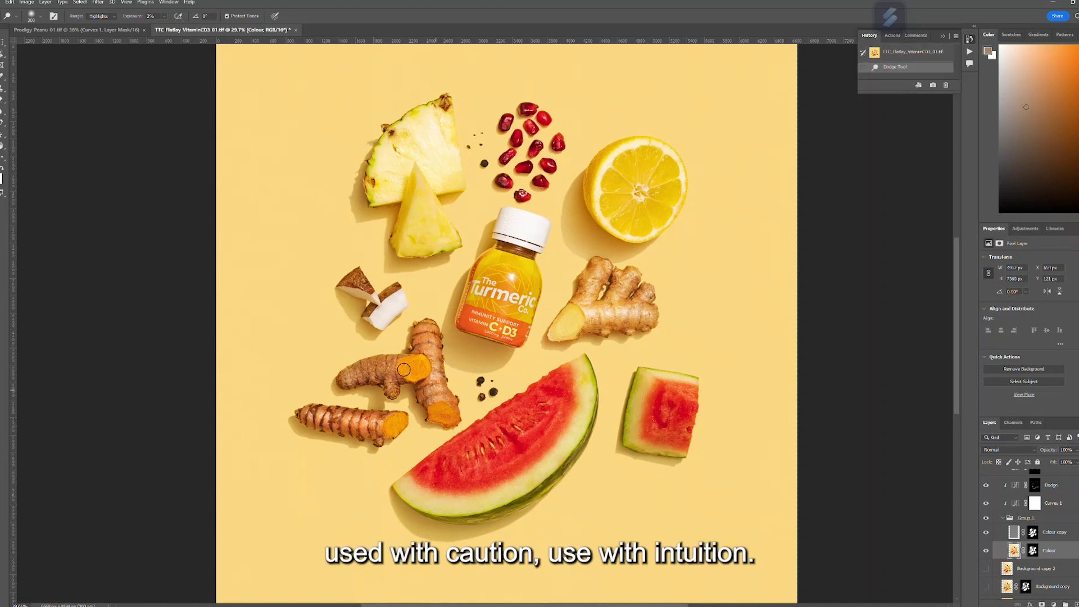
pyautogui.click(420, 378)
pyautogui.click(489, 332)
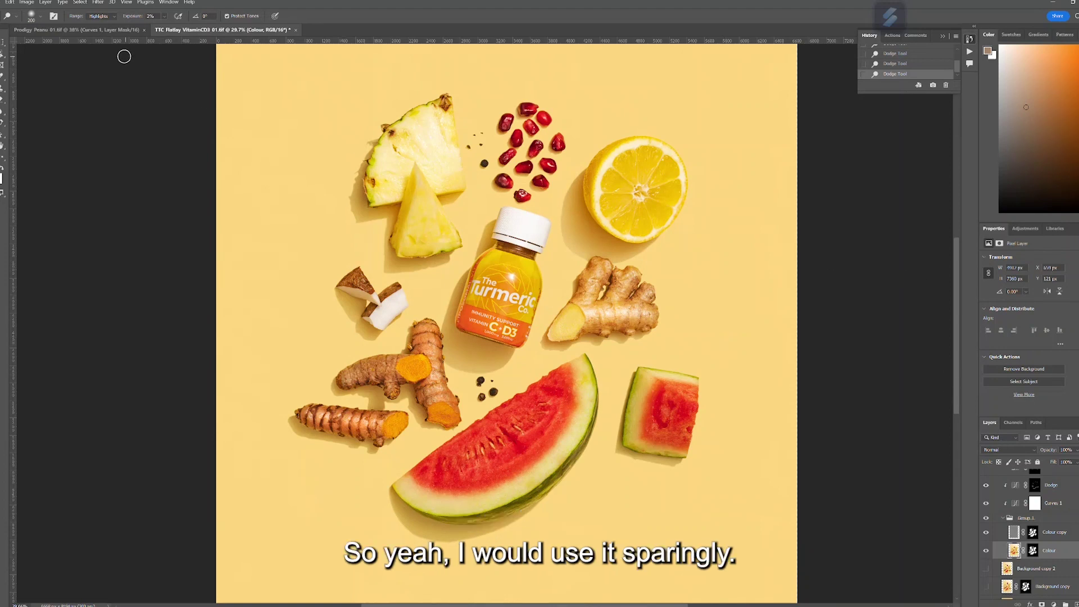
# - Try dodging the bottle's shadow with range Shadows, a larger brush and 82% exposure, and revert to the opening snapshot
pyautogui.click(111, 19)
pyautogui.click(110, 25)
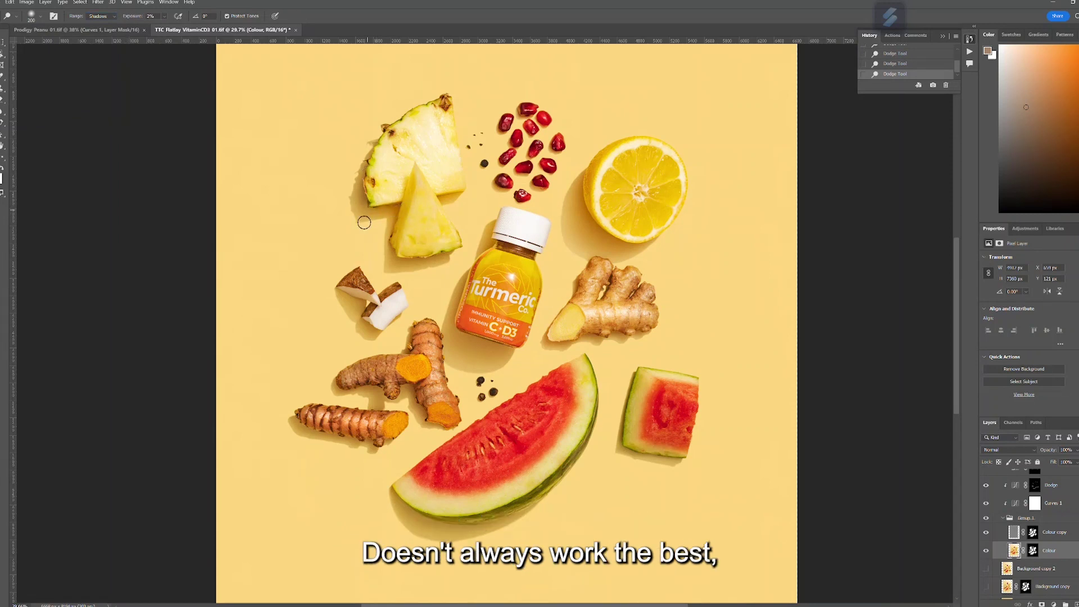
pyautogui.press(']')
pyautogui.press(']')
pyautogui.press(']')
pyautogui.press(']')
pyautogui.press(']')
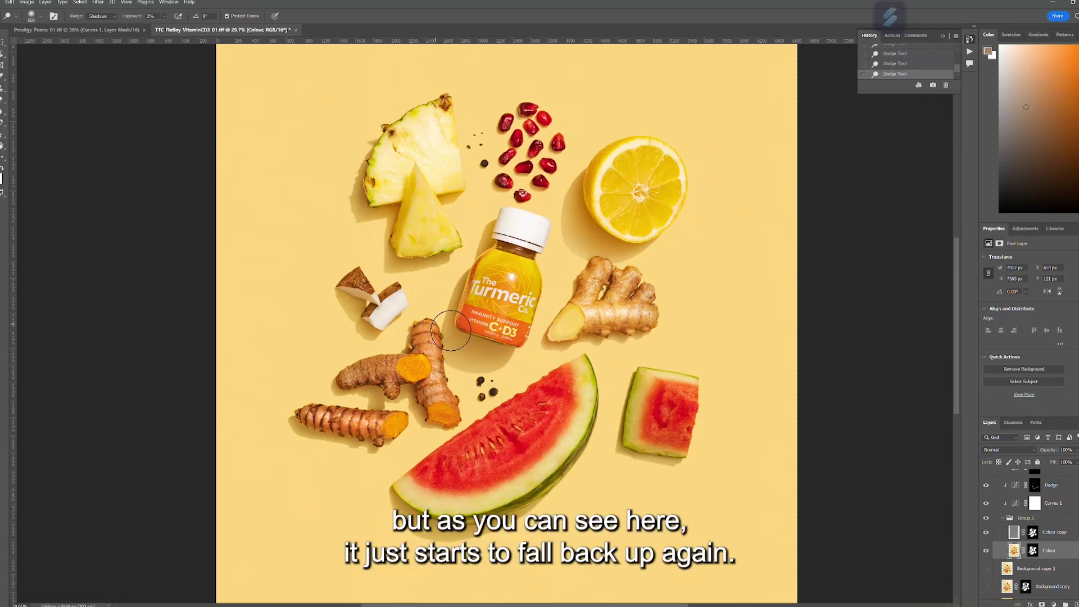
pyautogui.click(165, 16)
pyautogui.click(479, 356)
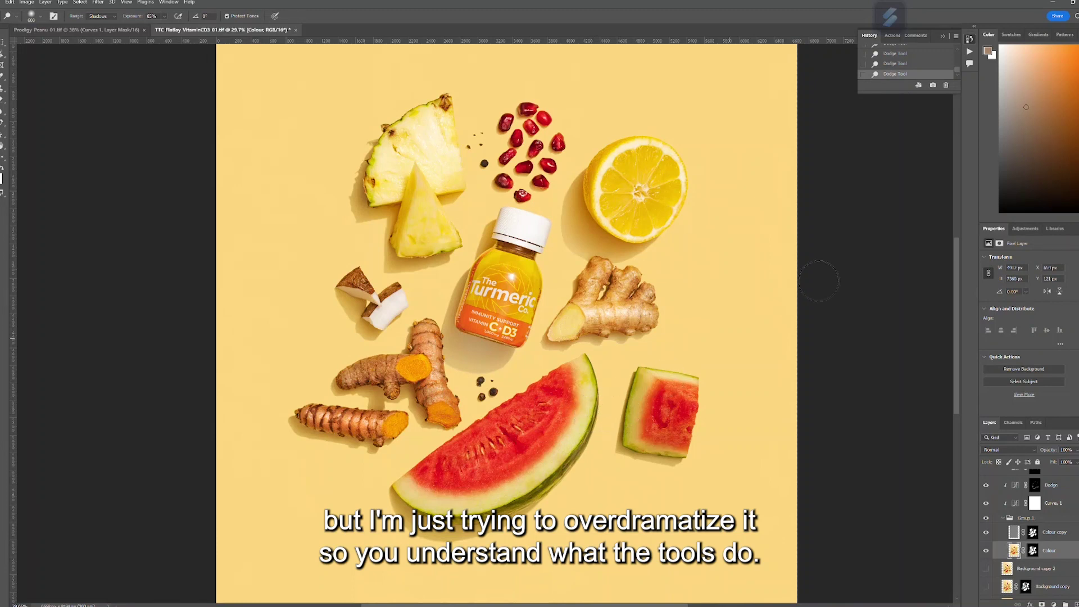
pyautogui.scroll(3, 905, 62)
pyautogui.click(900, 51)
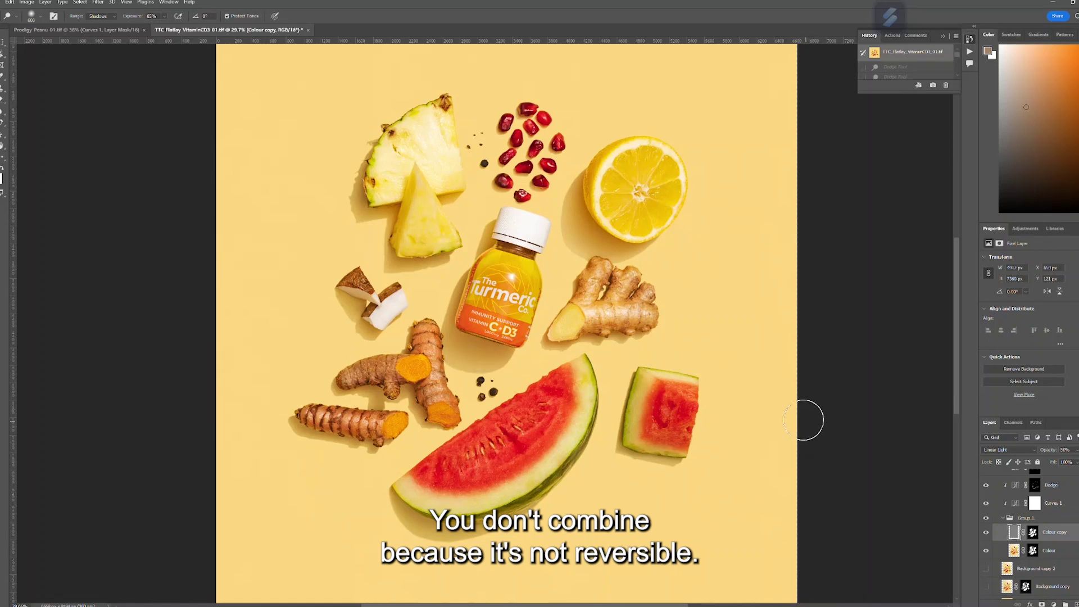
# - Toggle the visibility of the Burn and Dodge curves layers to compare the image with and without them
pyautogui.scroll(2, 1024, 521)
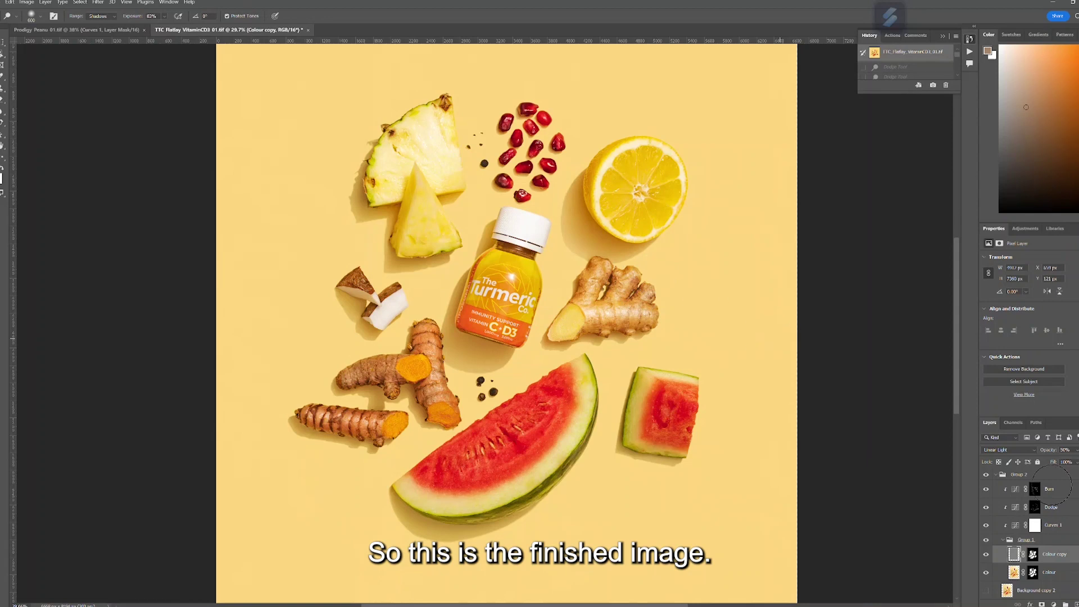
pyautogui.click(986, 490)
pyautogui.click(985, 508)
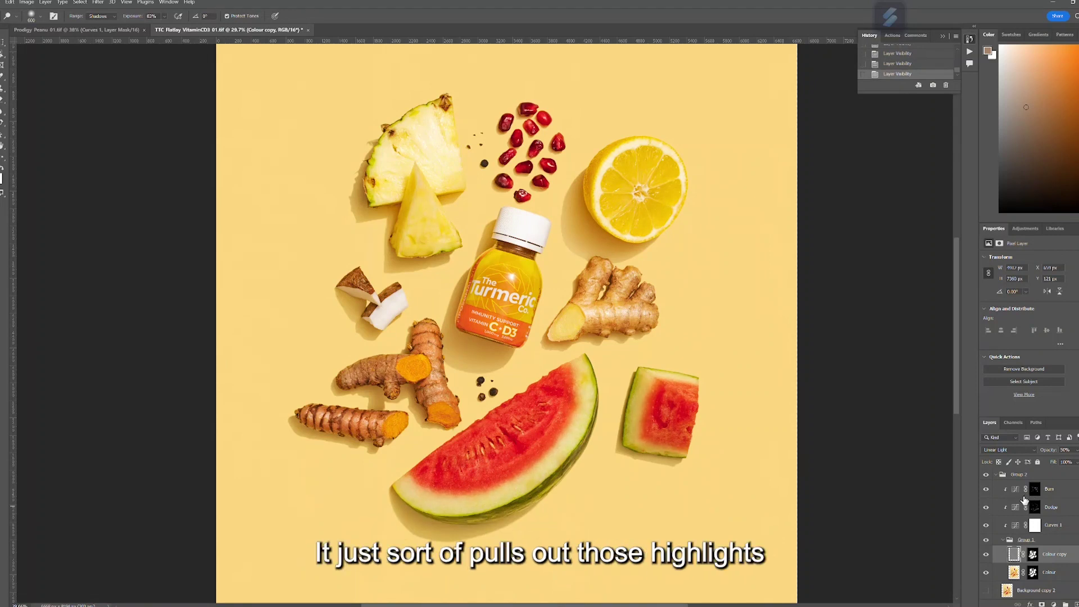
pyautogui.click(987, 490)
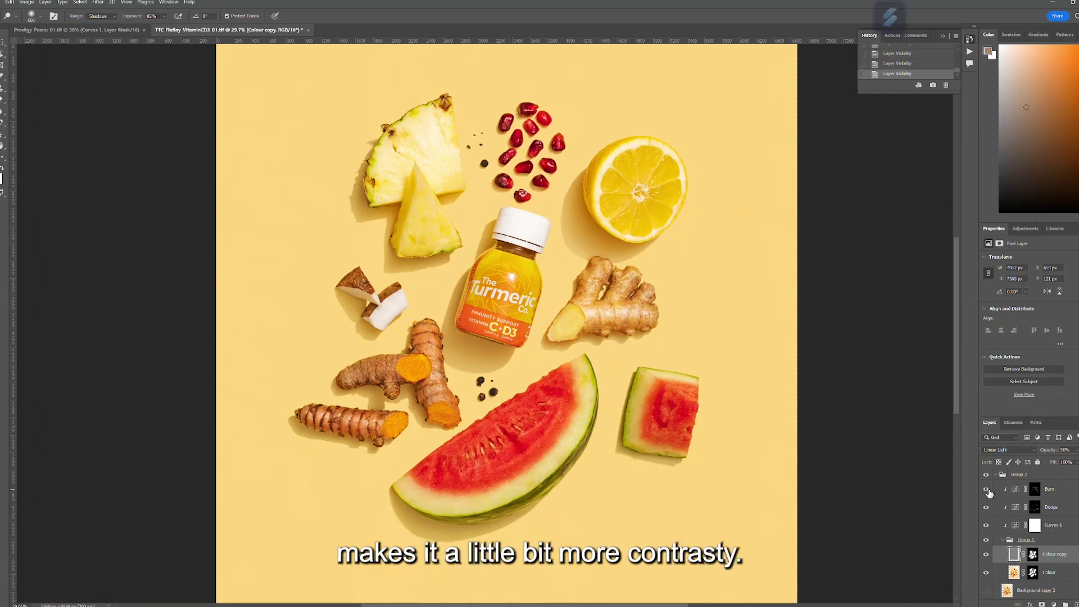
pyautogui.click(987, 490)
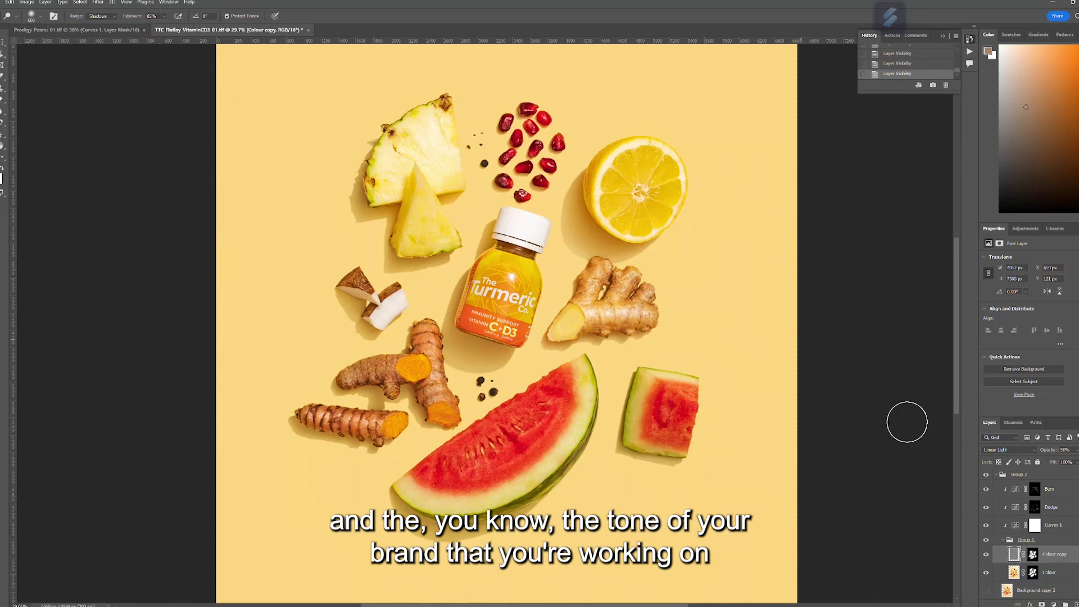
# - Pull the Burn layer's curve down in the shadows and adjust the Dodge layer's curve point to input 145, output 166
pyautogui.click(1039, 491)
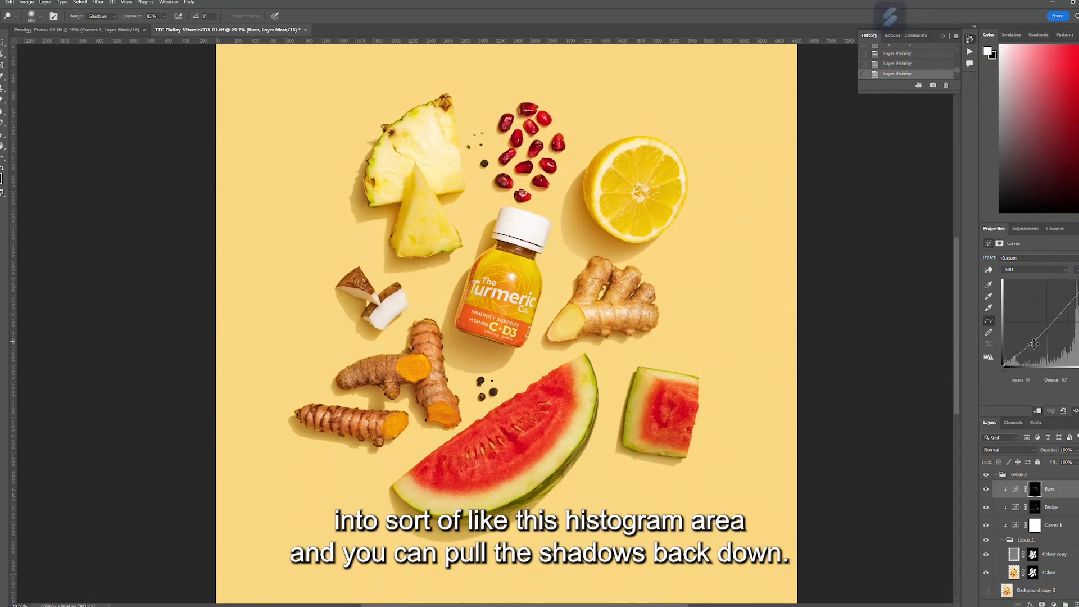
pyautogui.moveTo(1032, 345)
pyautogui.mouseDown()
pyautogui.moveTo(1042, 356)
pyautogui.moveTo(1017, 303)
pyautogui.moveTo(1035, 360)
pyautogui.mouseUp()
pyautogui.click(1016, 508)
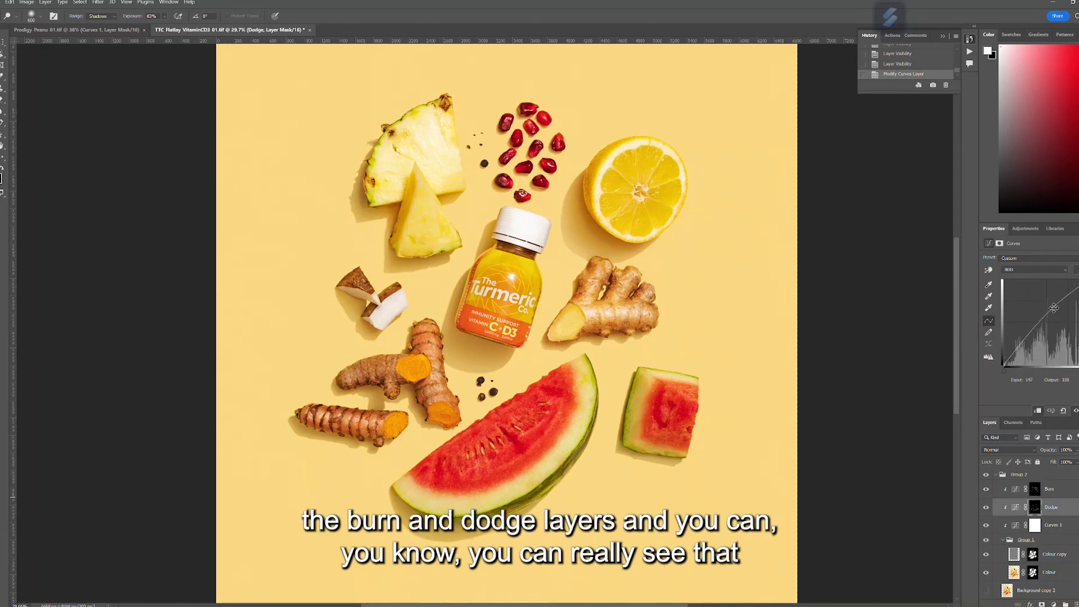
pyautogui.moveTo(1054, 308)
pyautogui.mouseDown()
pyautogui.moveTo(1043, 283)
pyautogui.moveTo(1051, 309)
pyautogui.mouseUp()
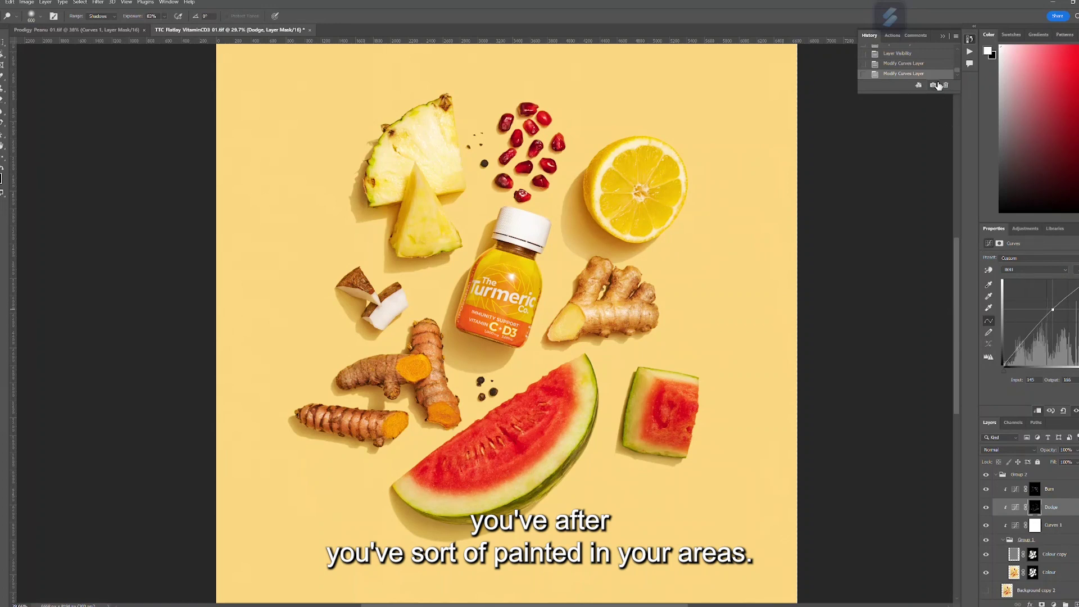
# - Discard the curve adjustments by restoring the document's opening history snapshot
pyautogui.scroll(5, 921, 66)
pyautogui.scroll(1, 920, 67)
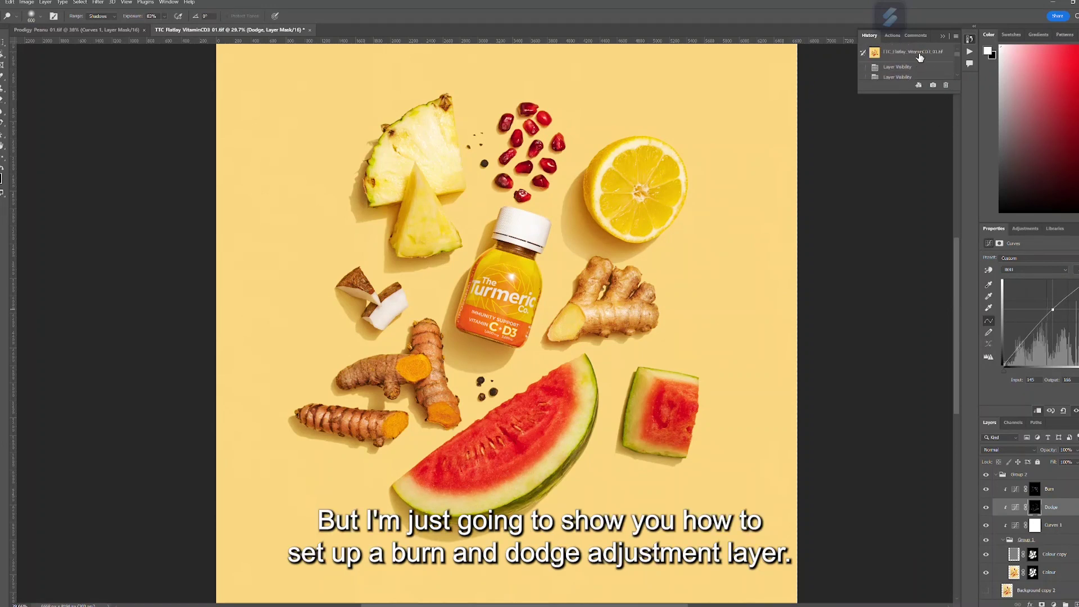
pyautogui.click(916, 52)
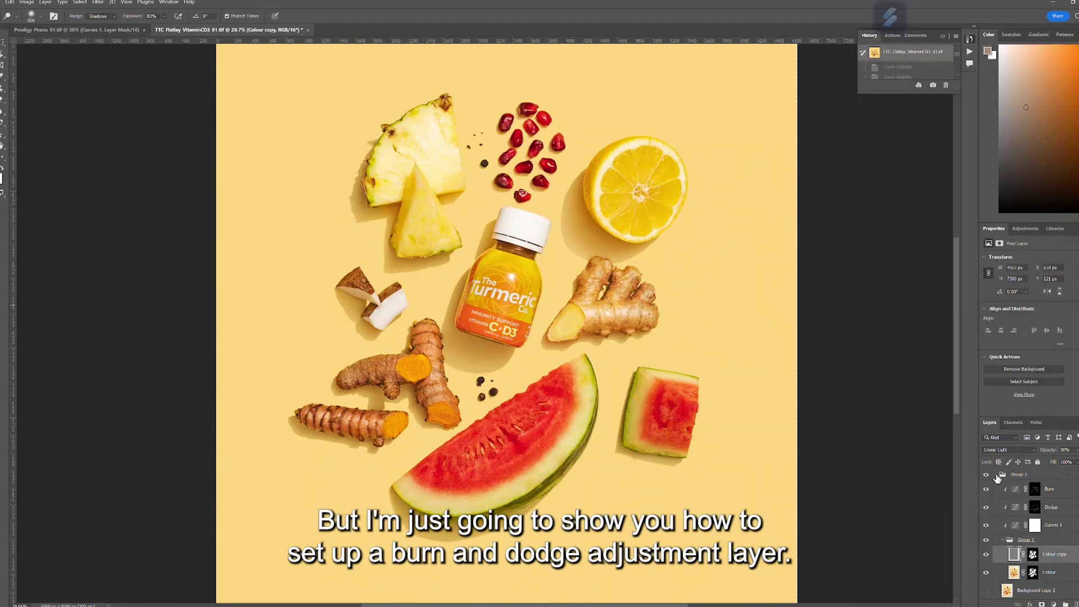
# - Select Group 2 and hide its Dodge and Burn curves layers
pyautogui.click(996, 475)
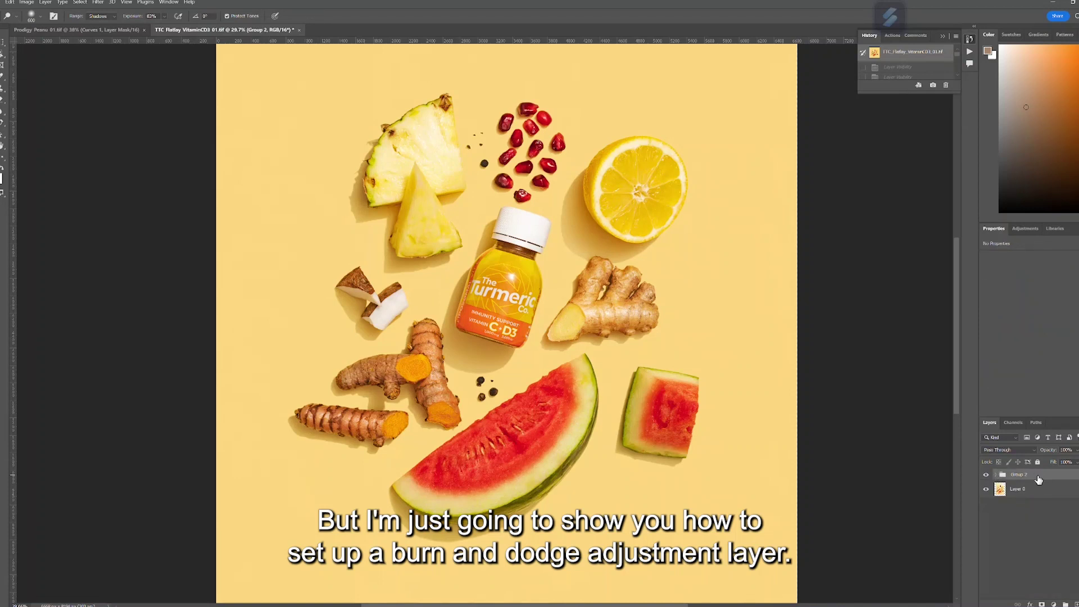
pyautogui.click(996, 475)
pyautogui.click(986, 507)
pyautogui.click(987, 489)
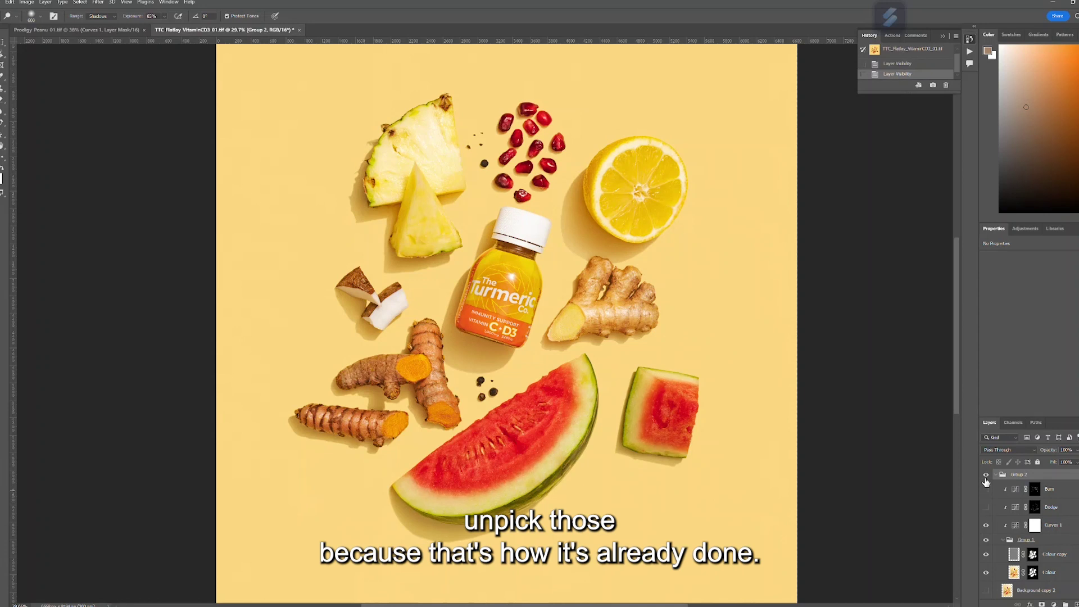
# - Keep Group 2 visible, collapse it, and add a Curves adjustment layer named Burn above it
pyautogui.click(987, 476)
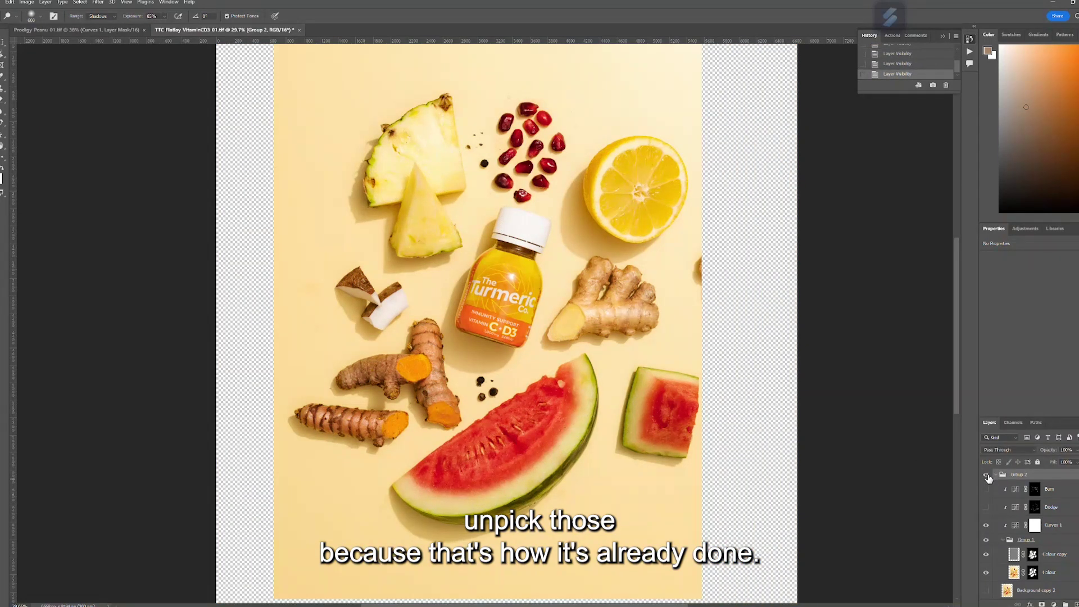
pyautogui.click(996, 475)
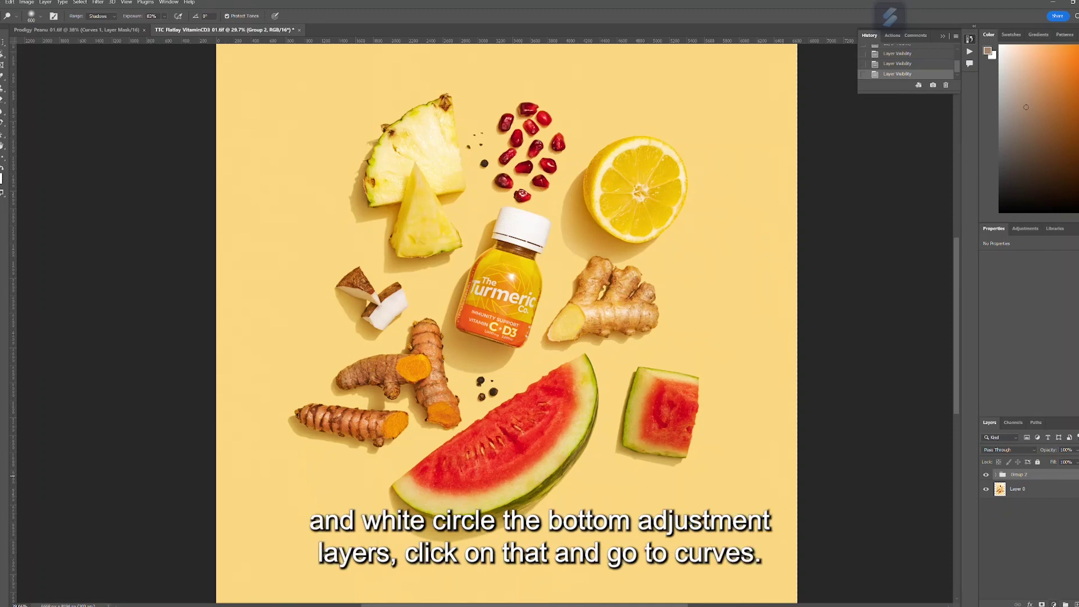
pyautogui.click(1054, 605)
pyautogui.click(1053, 495)
pyautogui.doubleClick(1040, 479)
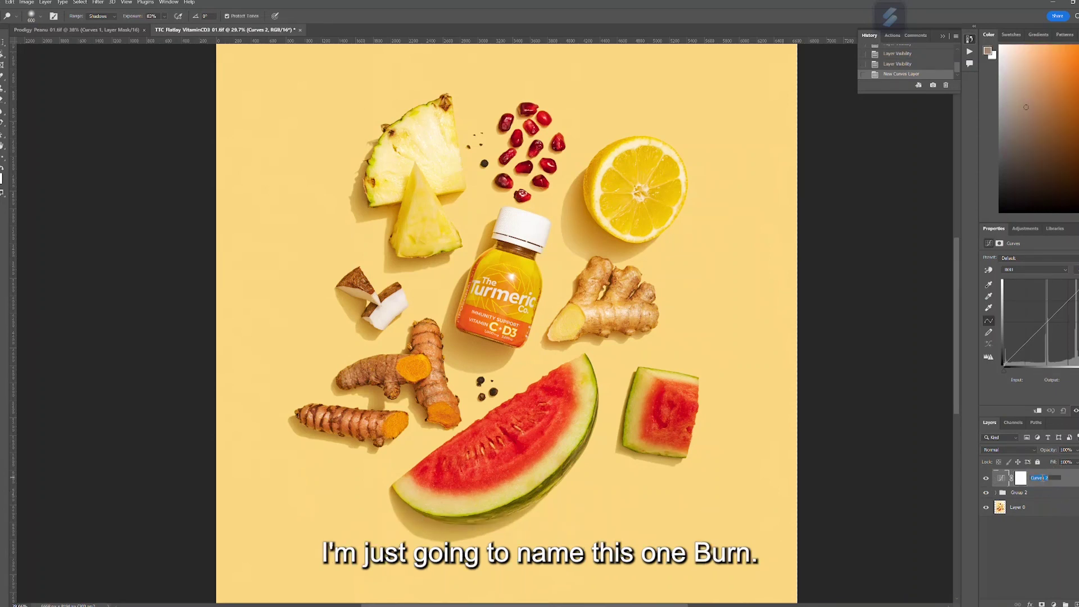
pyautogui.press('Return')
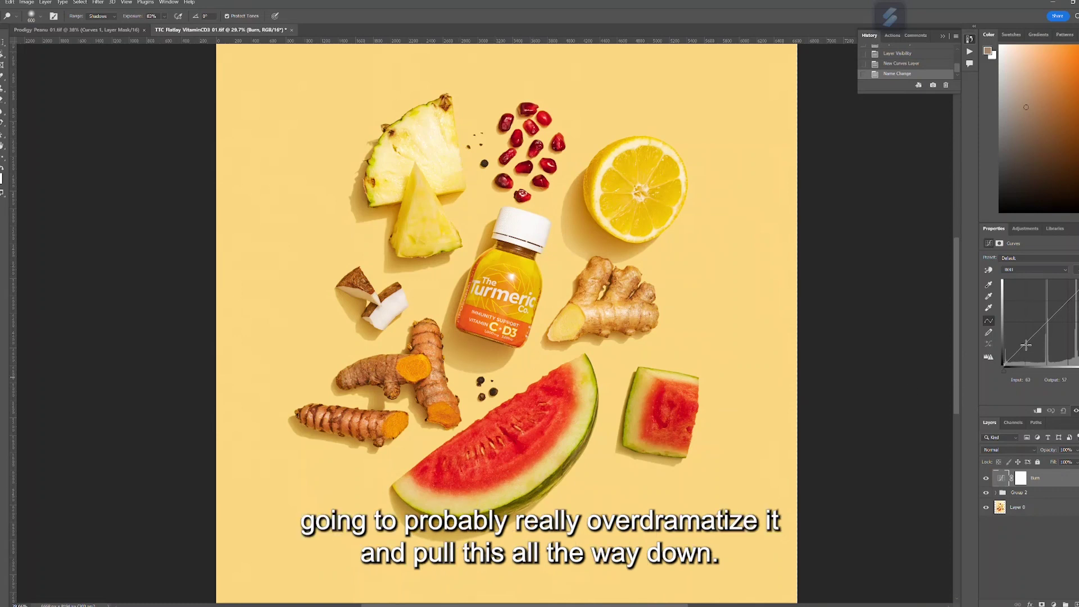
# - Pull the Burn layer's curve down in the shadows to an output of about 40, darkening the whole image
pyautogui.moveTo(1024, 344); pyautogui.dragTo(1027, 351)
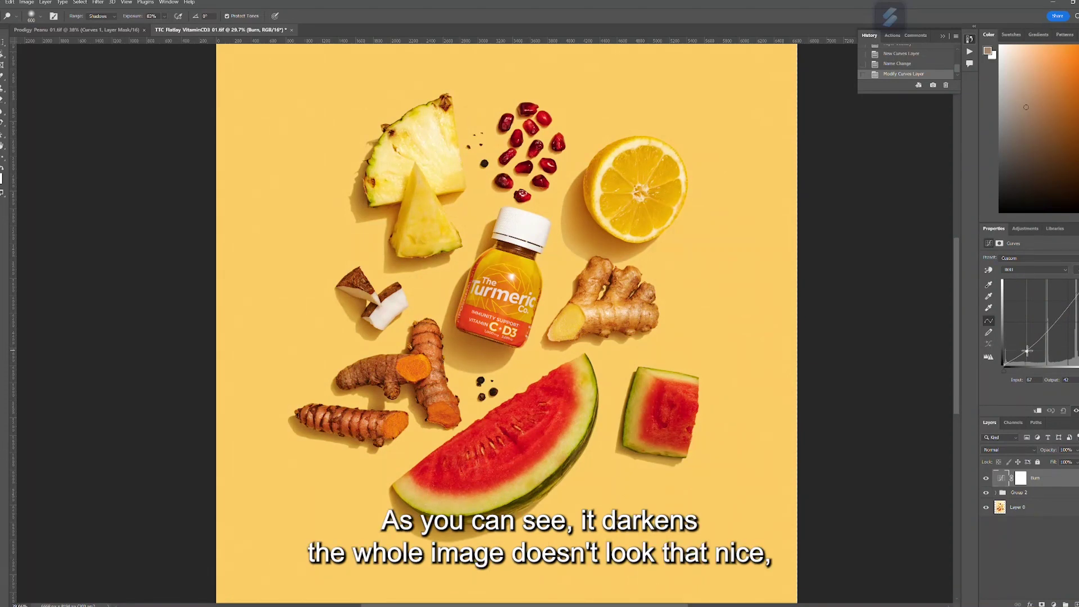
pyautogui.moveTo(1028, 351); pyautogui.dragTo(1025, 352)
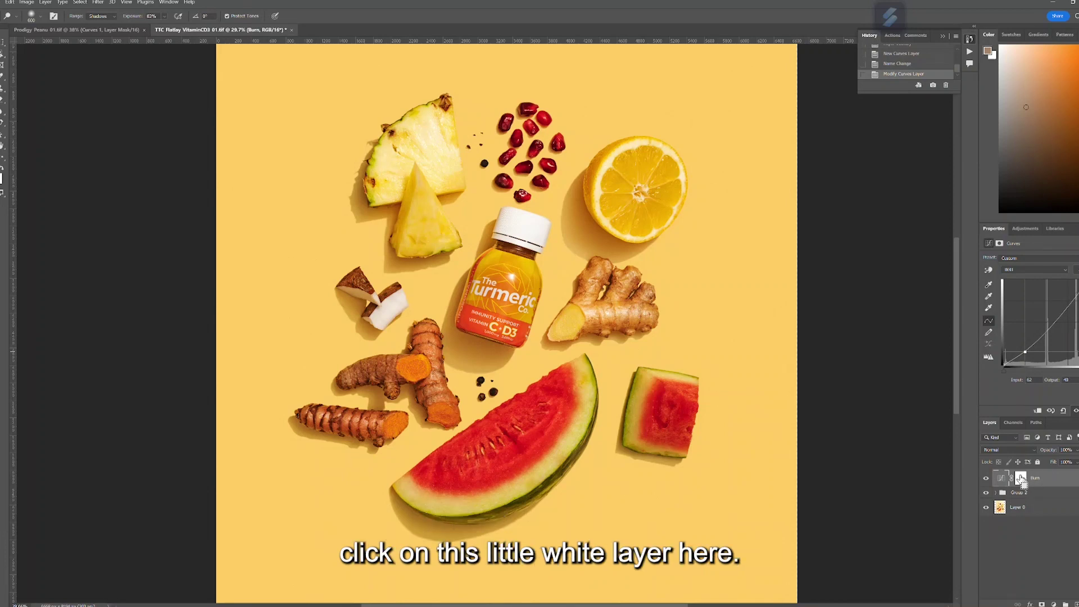
# - Load the Burn layer mask as a selection and clear the mask to black
pyautogui.keyDown('ctrl'); pyautogui.click(1023, 483); pyautogui.keyUp('ctrl')
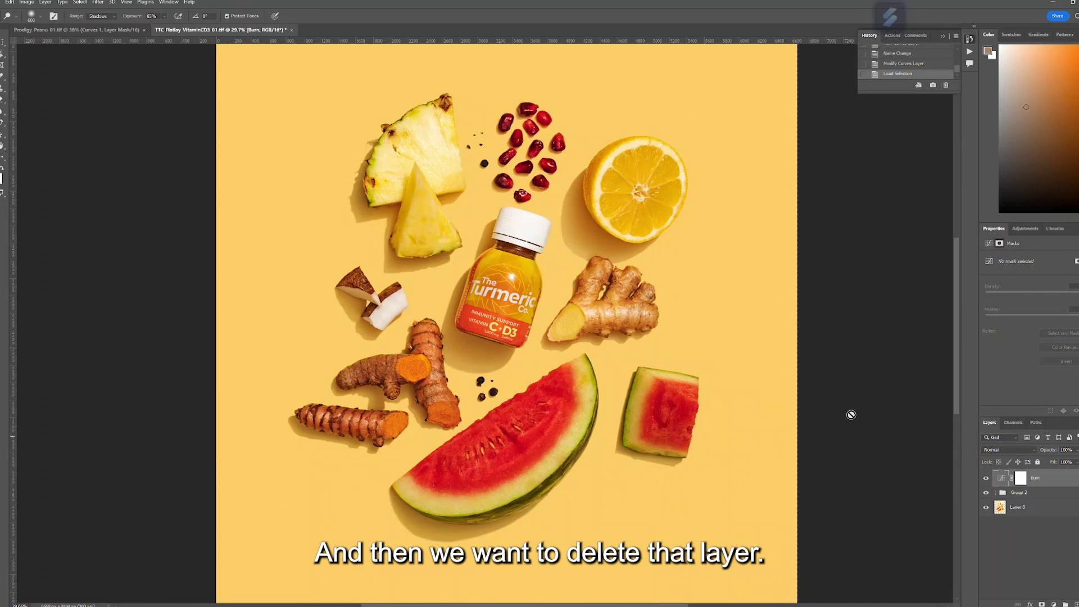
pyautogui.click(1020, 481)
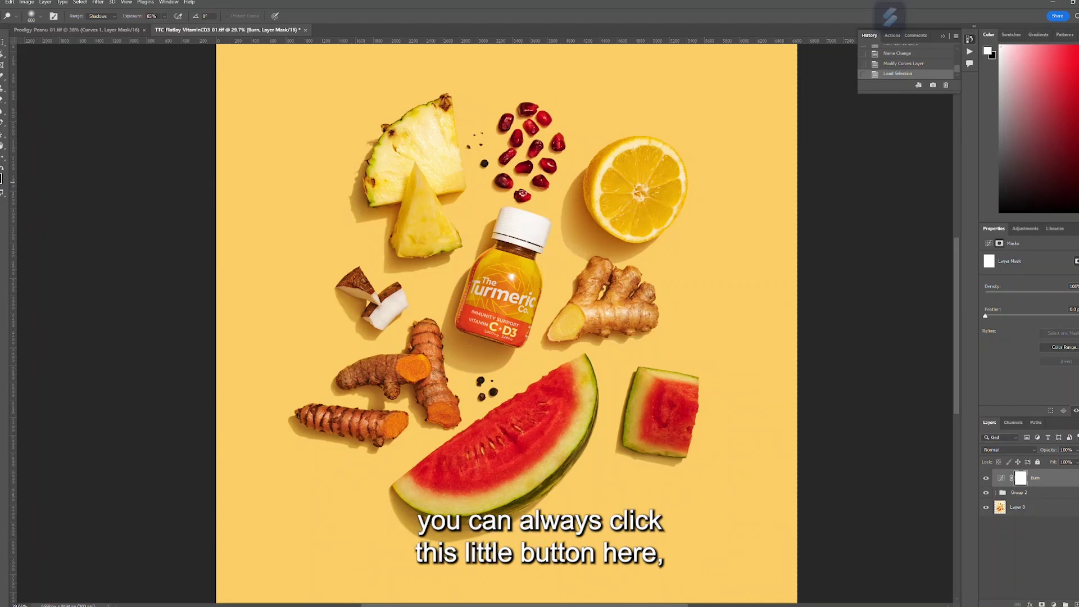
pyautogui.press('Delete')
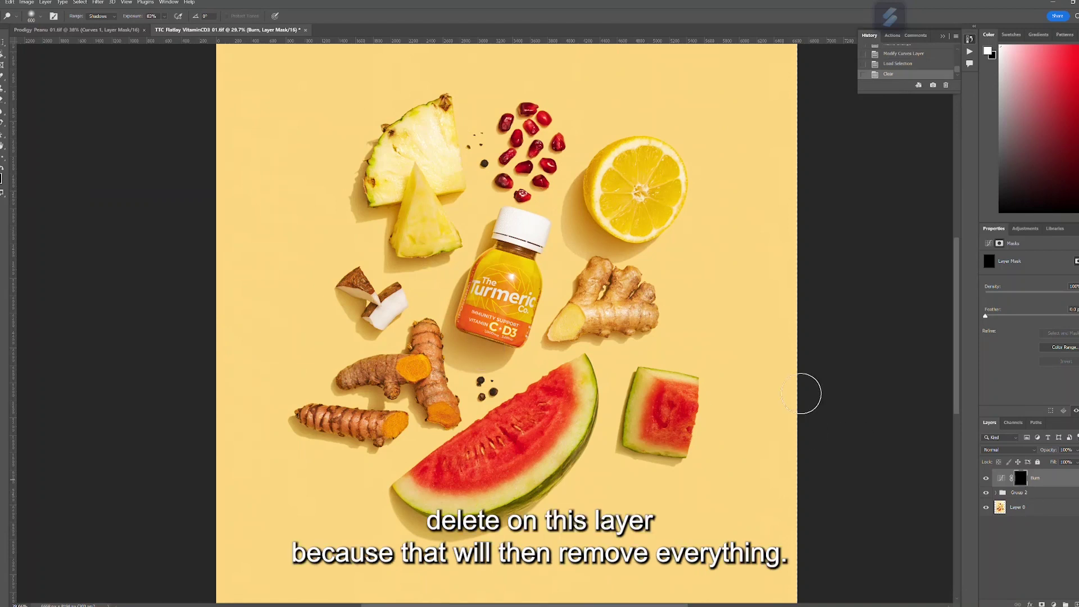
pyautogui.click(1022, 483)
pyautogui.click(1022, 480)
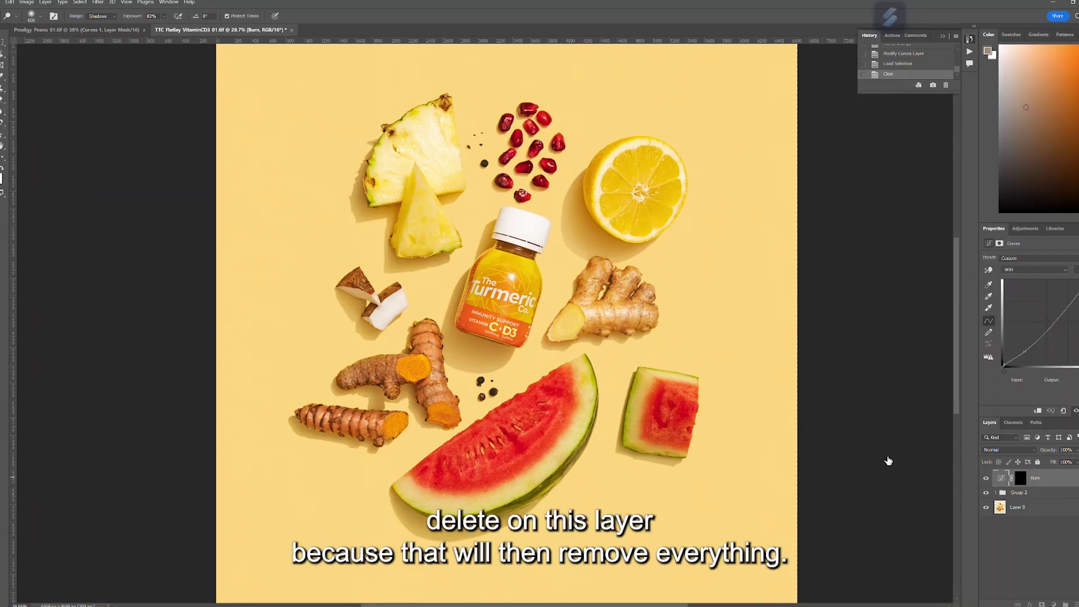
# - With a smaller white brush at 1% flow, paint the shadow along the lemon's lower-left edge on the Burn mask
pyautogui.click(4, 107)
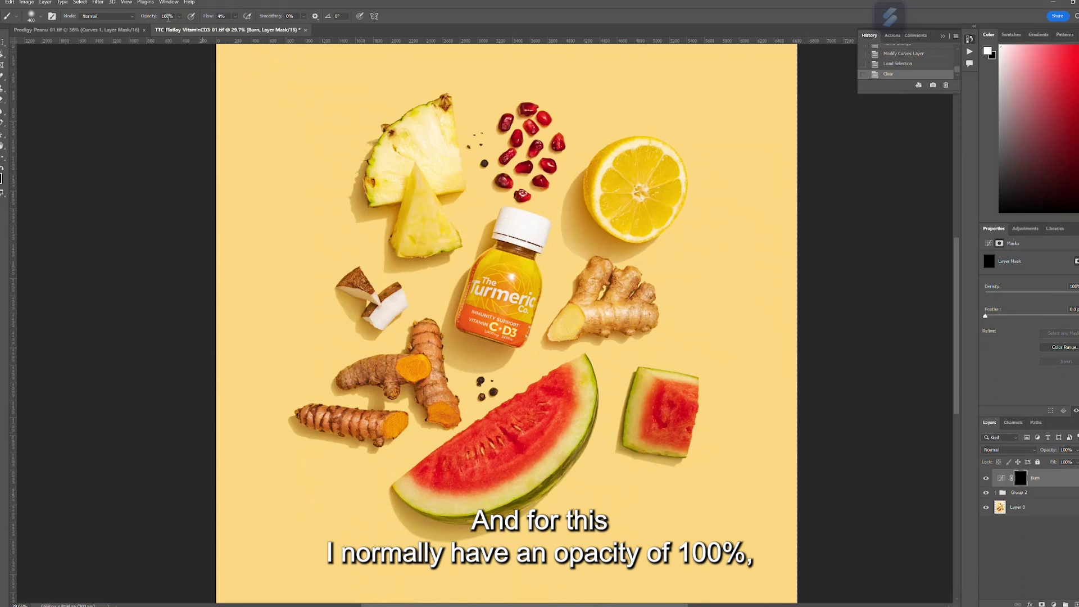
pyautogui.click(222, 16)
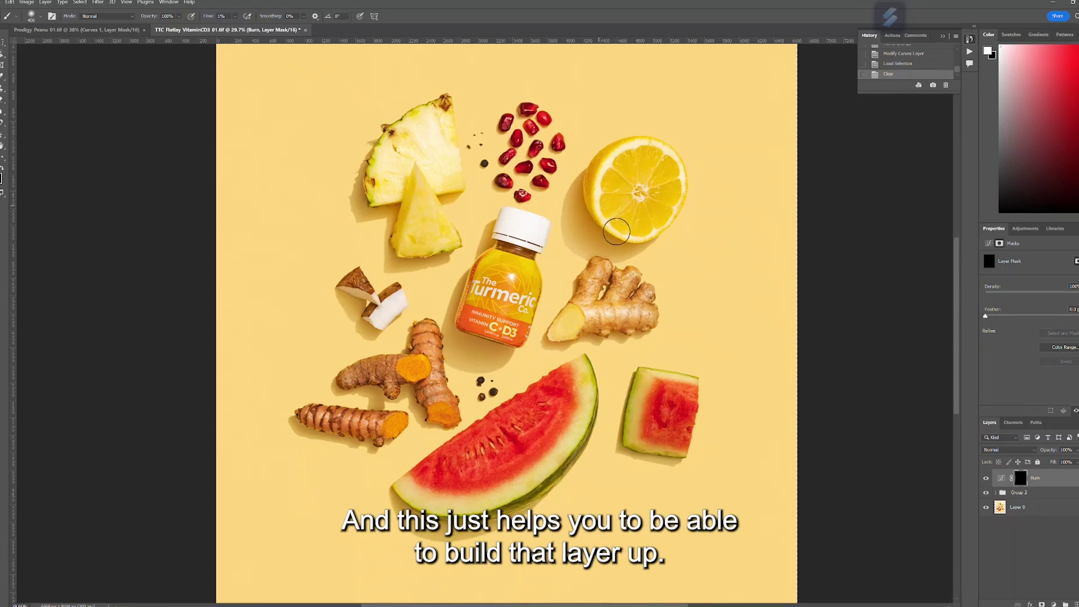
pyautogui.press('[')
pyautogui.press('[')
pyautogui.press('[')
pyautogui.press('[')
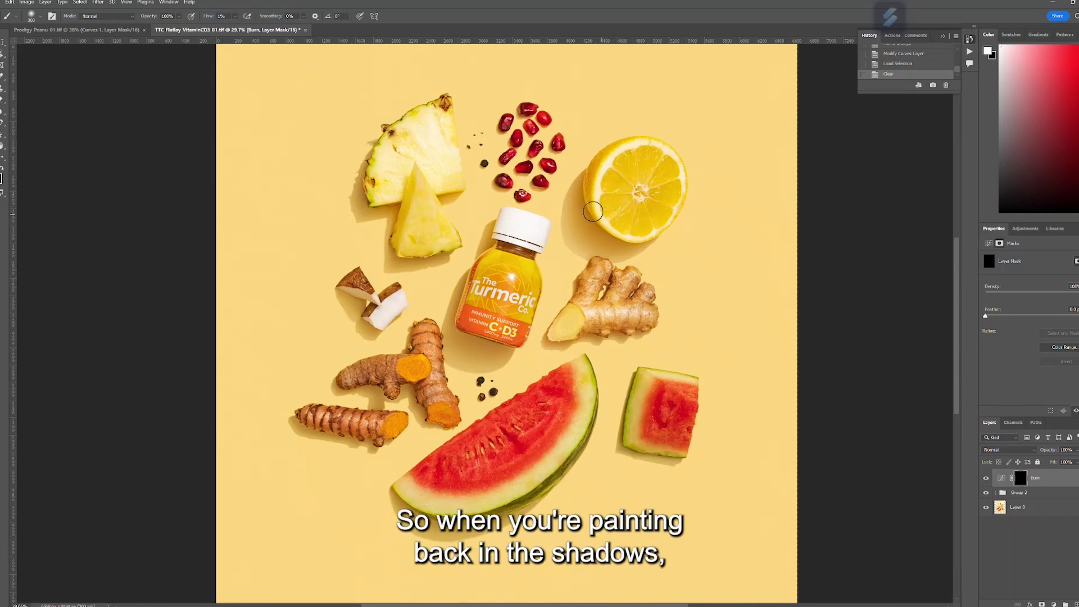
pyautogui.moveTo(582, 201); pyautogui.dragTo(613, 249)
pyautogui.click(583, 201)
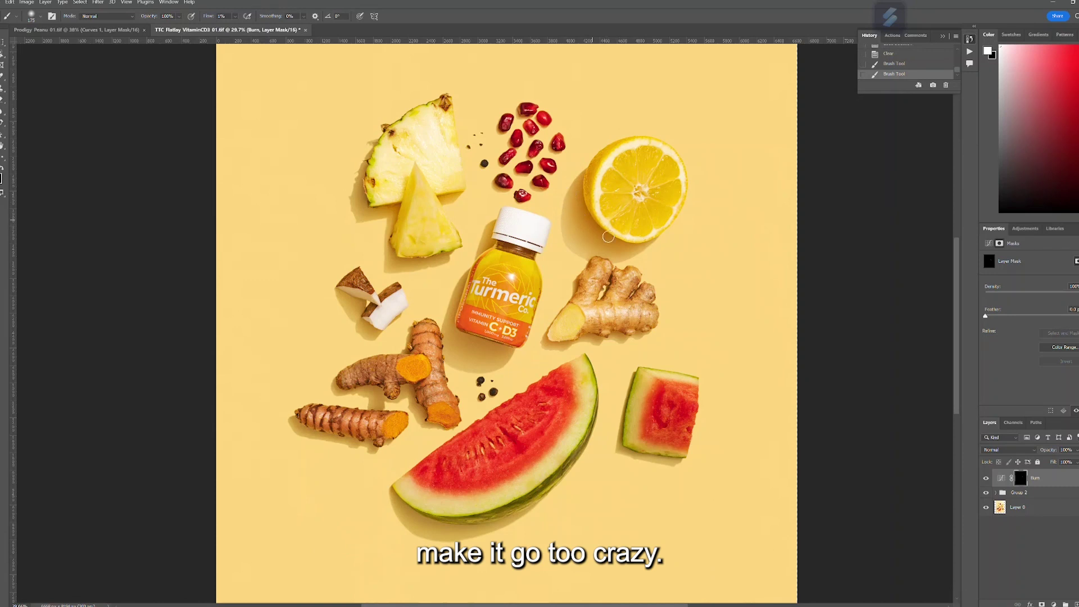
# - Try a brush stroke at 100% flow on the shadow beside the lemon and undo it
pyautogui.click(236, 18)
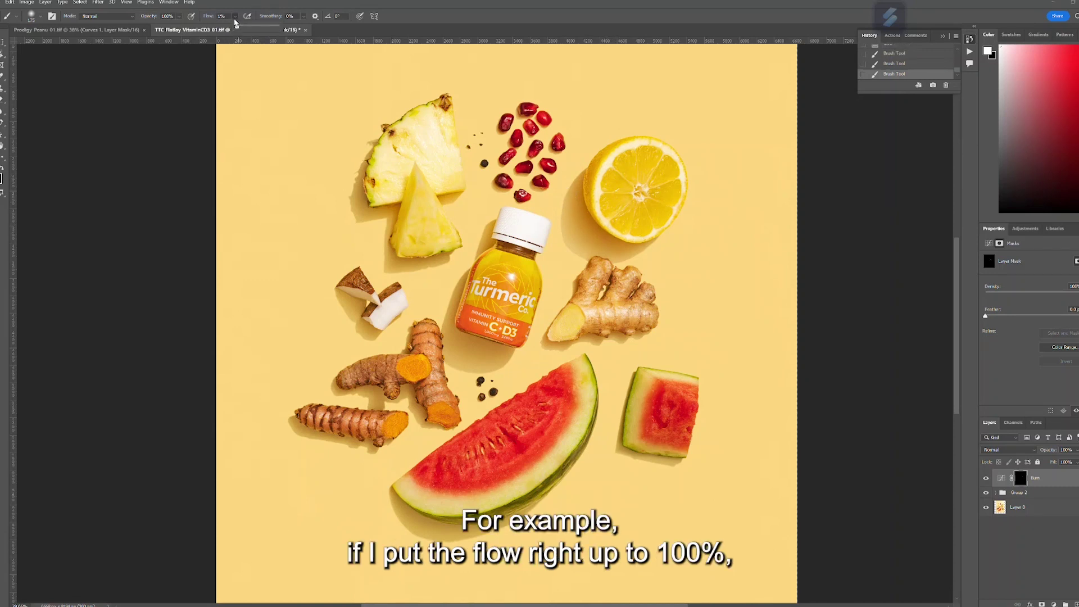
pyautogui.moveTo(264, 29); pyautogui.dragTo(320, 48)
pyautogui.moveTo(570, 221)
pyautogui.mouseDown()
pyautogui.moveTo(619, 242)
pyautogui.moveTo(563, 200)
pyautogui.moveTo(604, 232)
pyautogui.moveTo(577, 212)
pyautogui.mouseUp()
pyautogui.hotkey('ctrl', 'z')
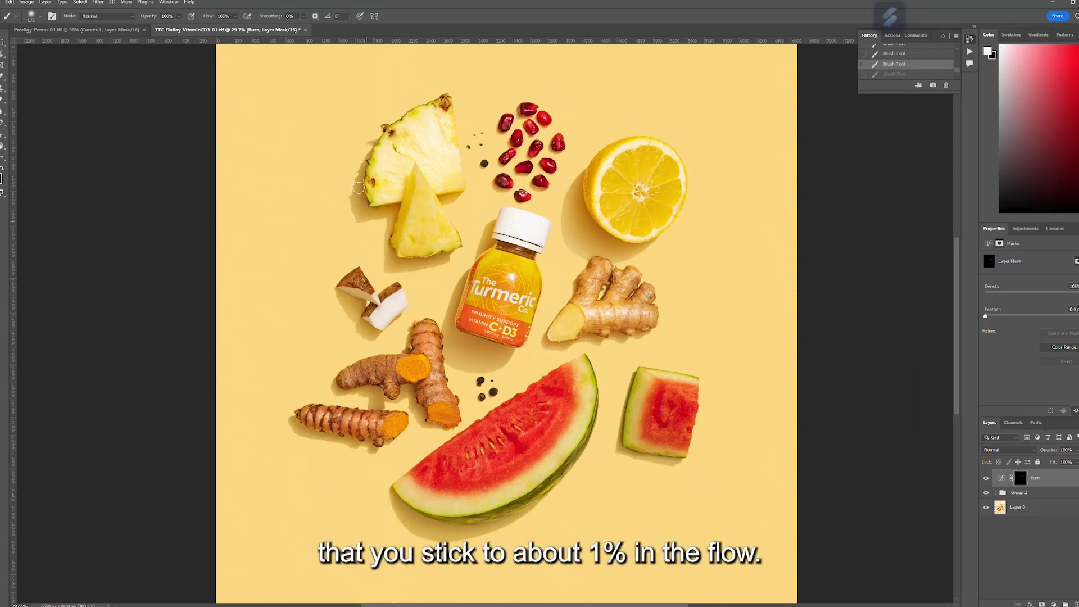
# - Set the brush flow to 1% and paint the shadows around the pineapple, turmeric, bottle and ginger on the Burn mask
pyautogui.click(224, 16)
pyautogui.write('1')
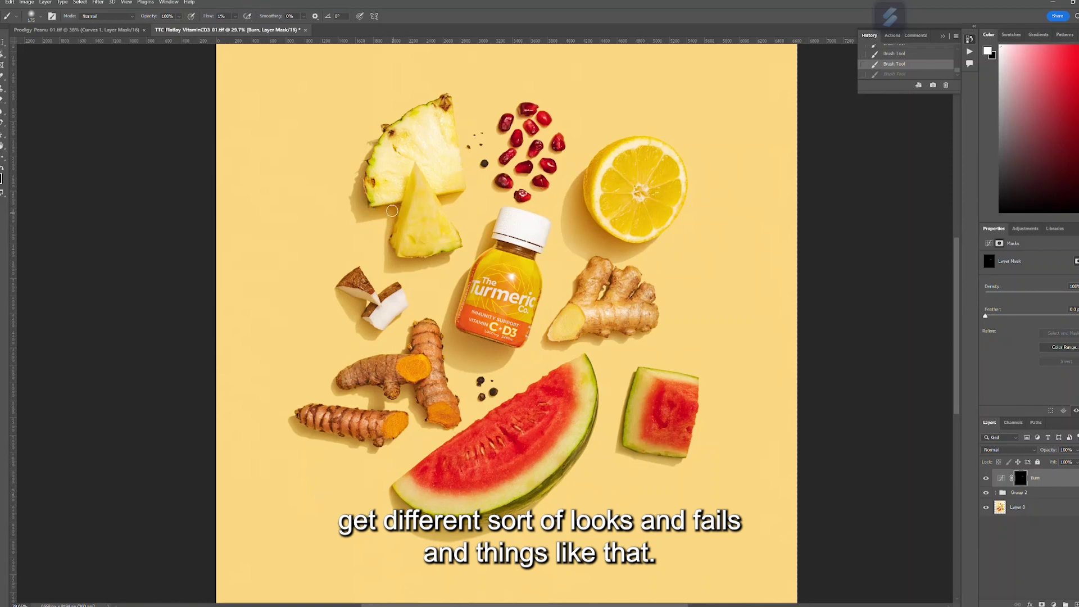
pyautogui.moveTo(366, 210); pyautogui.dragTo(392, 222)
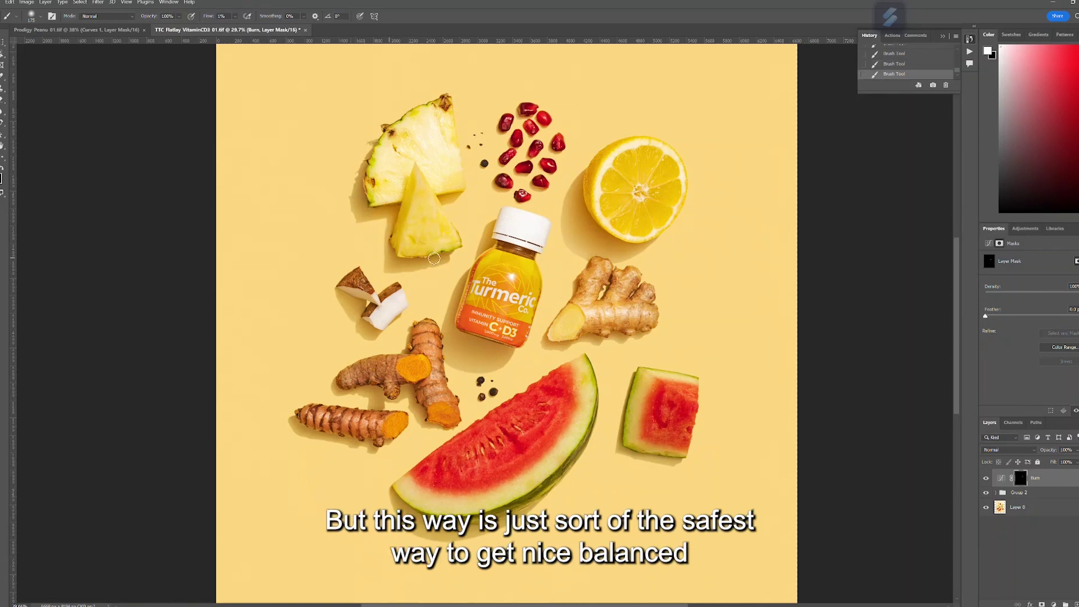
pyautogui.moveTo(427, 262); pyautogui.dragTo(443, 338)
pyautogui.moveTo(510, 345)
pyautogui.mouseDown()
pyautogui.moveTo(461, 302)
pyautogui.moveTo(463, 313)
pyautogui.mouseUp()
pyautogui.moveTo(617, 337); pyautogui.dragTo(624, 338)
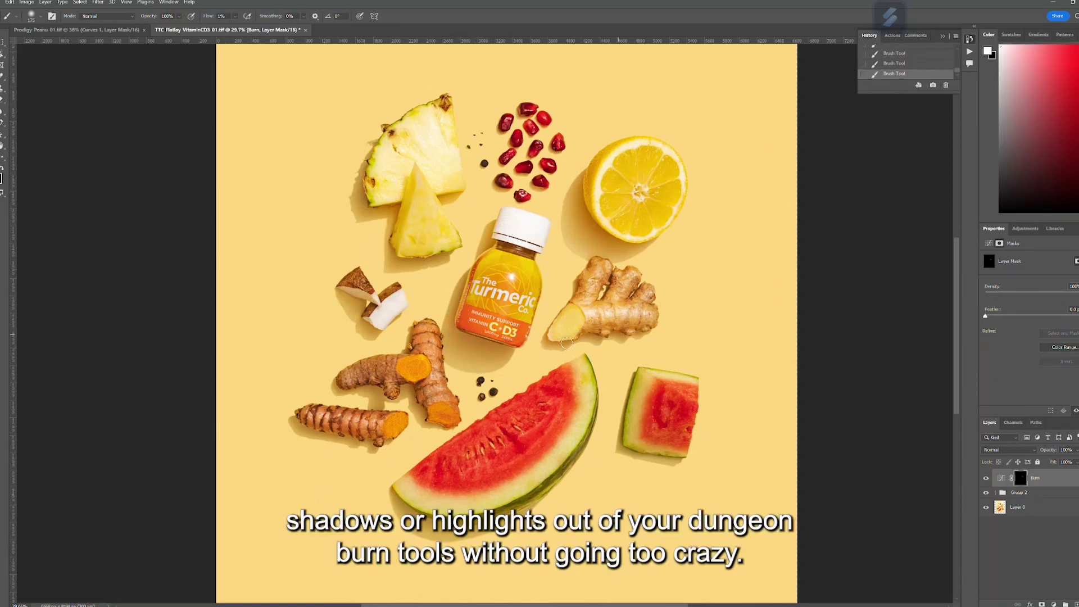
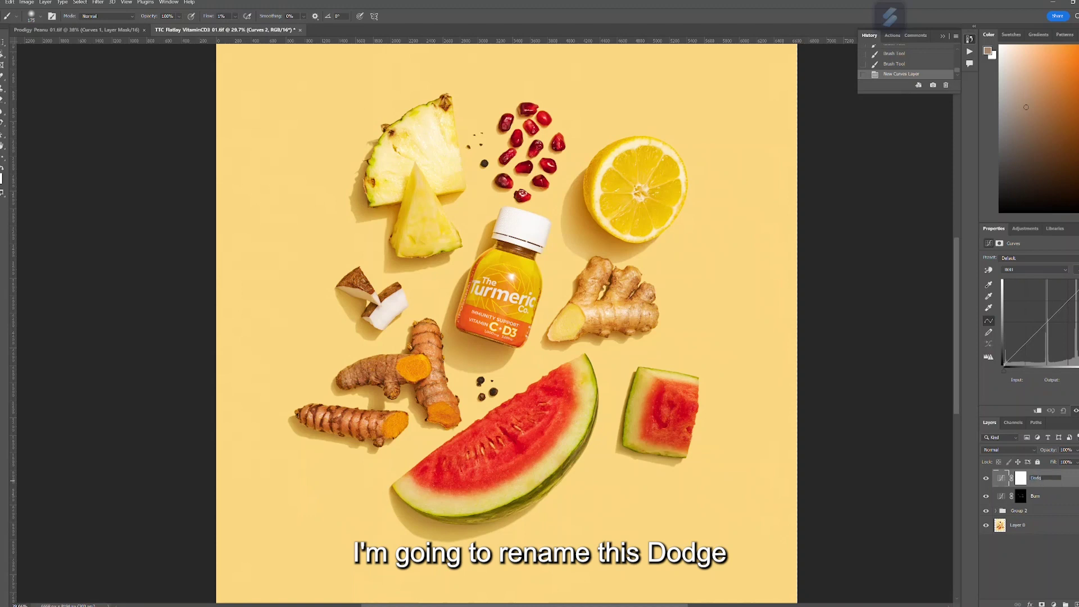
# - Name the new Curves layer Dodge and raise its curve in the highlights to input 188, output 222
pyautogui.press('Return')
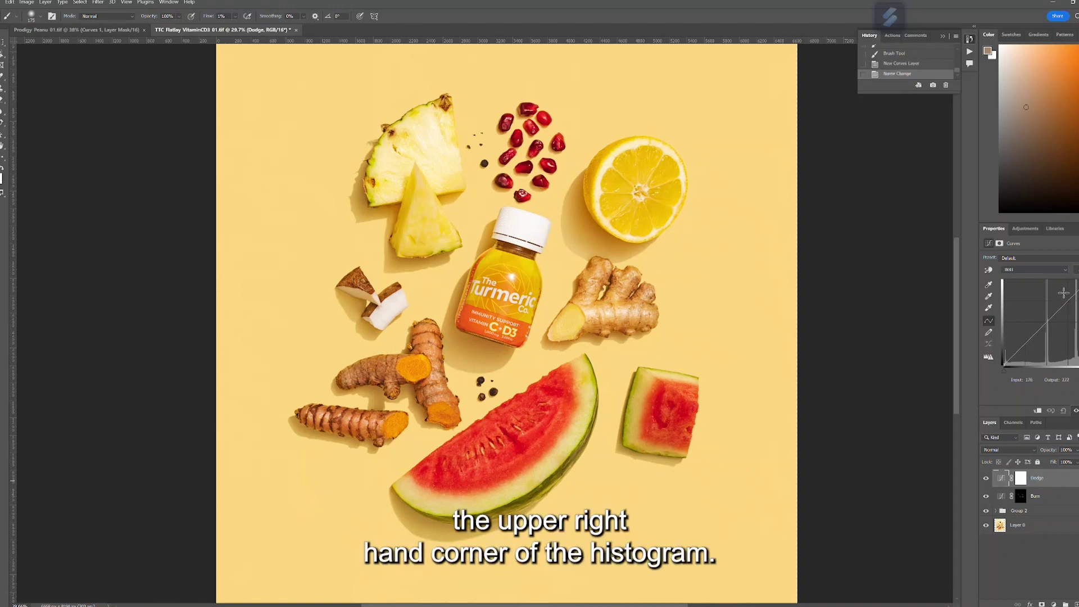
pyautogui.moveTo(1073, 296); pyautogui.dragTo(1067, 290)
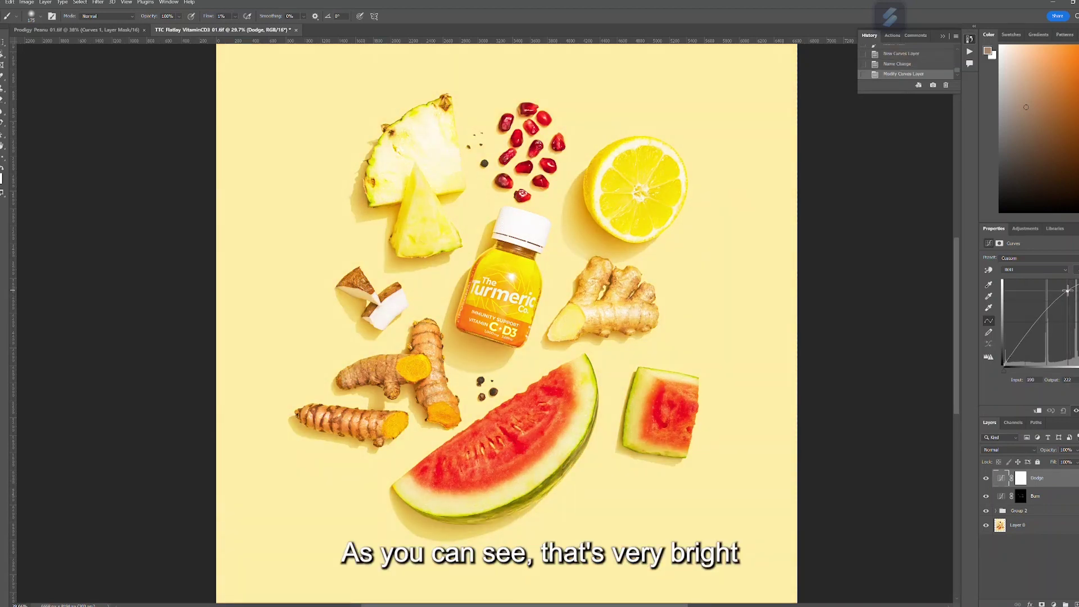
# - Load the Dodge layer mask as a selection and clear the mask to black
pyautogui.keyDown('ctrl'); pyautogui.click(1023, 482); pyautogui.keyUp('ctrl')
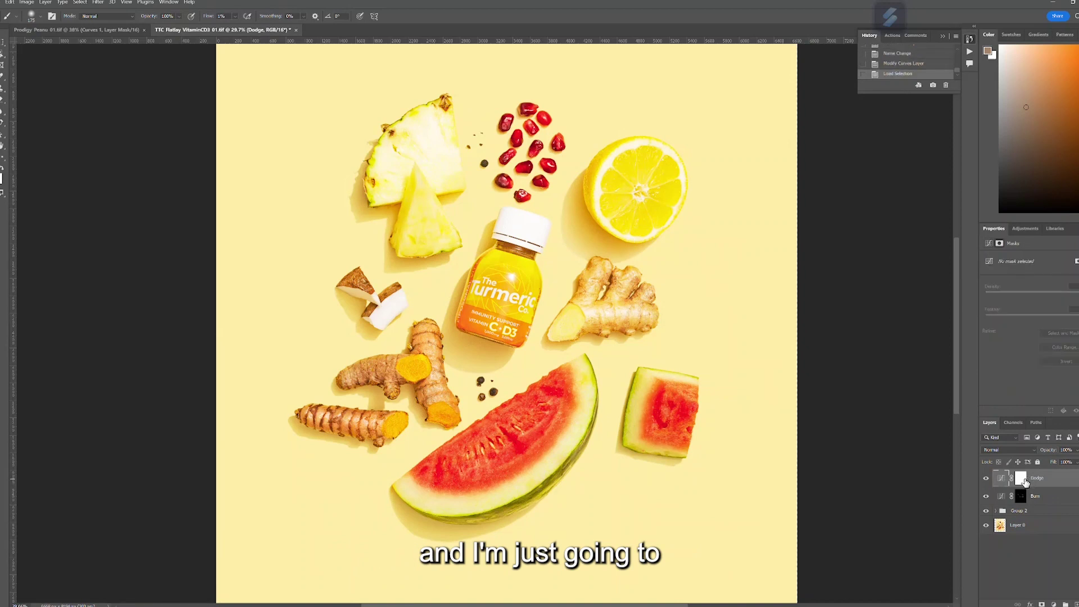
pyautogui.click(1004, 479)
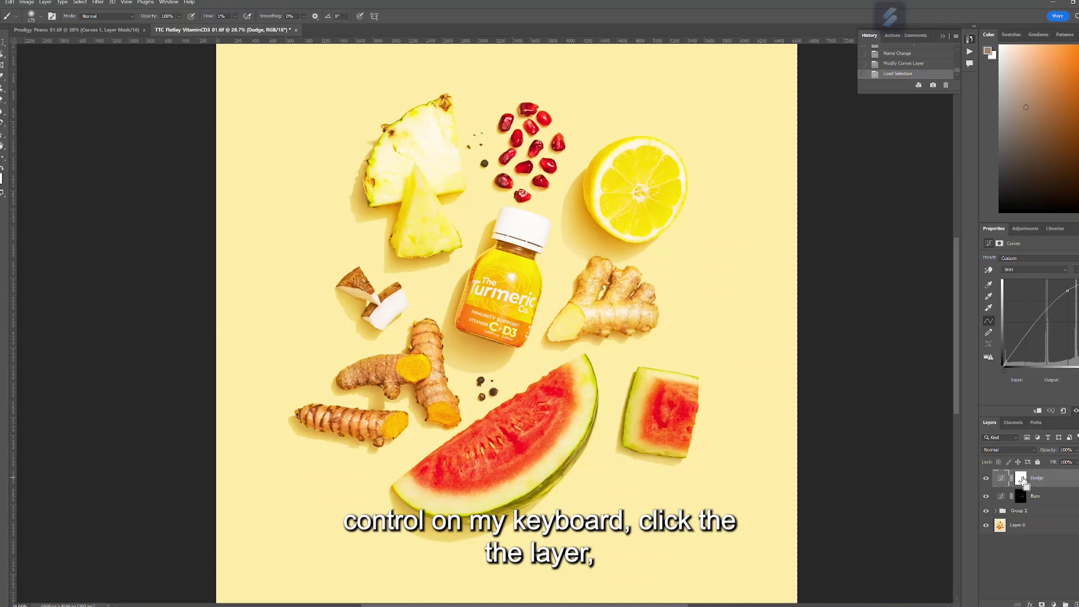
pyautogui.keyDown('ctrl'); pyautogui.click(1022, 480); pyautogui.keyUp('ctrl')
pyautogui.click(1022, 482)
pyautogui.keyDown('ctrl'); pyautogui.click(1020, 483); pyautogui.keyUp('ctrl')
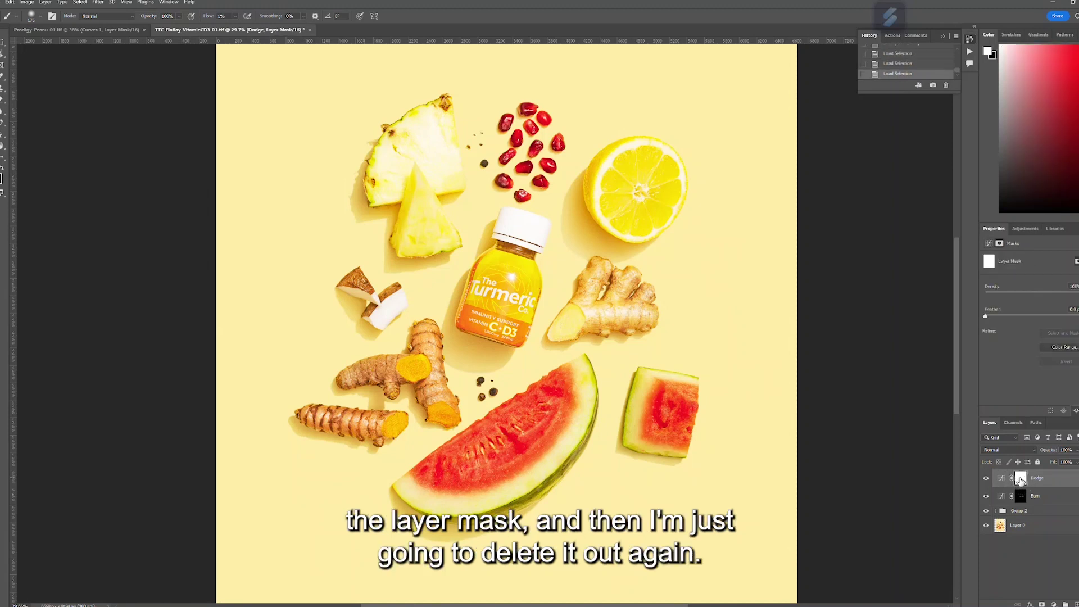
pyautogui.press('Delete')
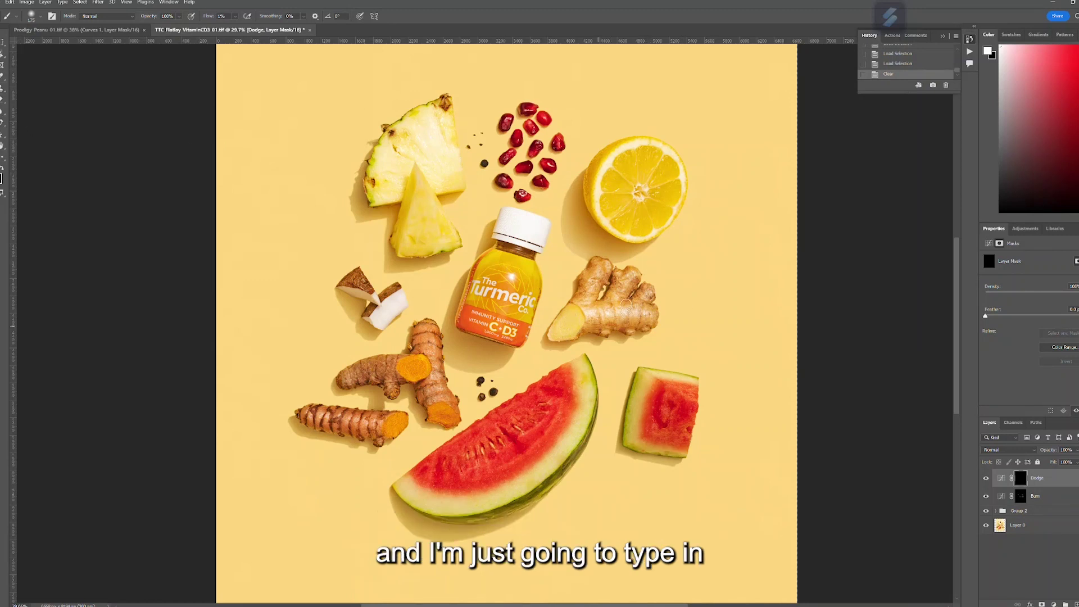
# - Paint the highlights on the turmeric roots on the Dodge mask with the low-flow brush
pyautogui.click(310, 380)
pyautogui.moveTo(364, 426)
pyautogui.mouseDown()
pyautogui.moveTo(315, 421)
pyautogui.moveTo(362, 426)
pyautogui.mouseUp()
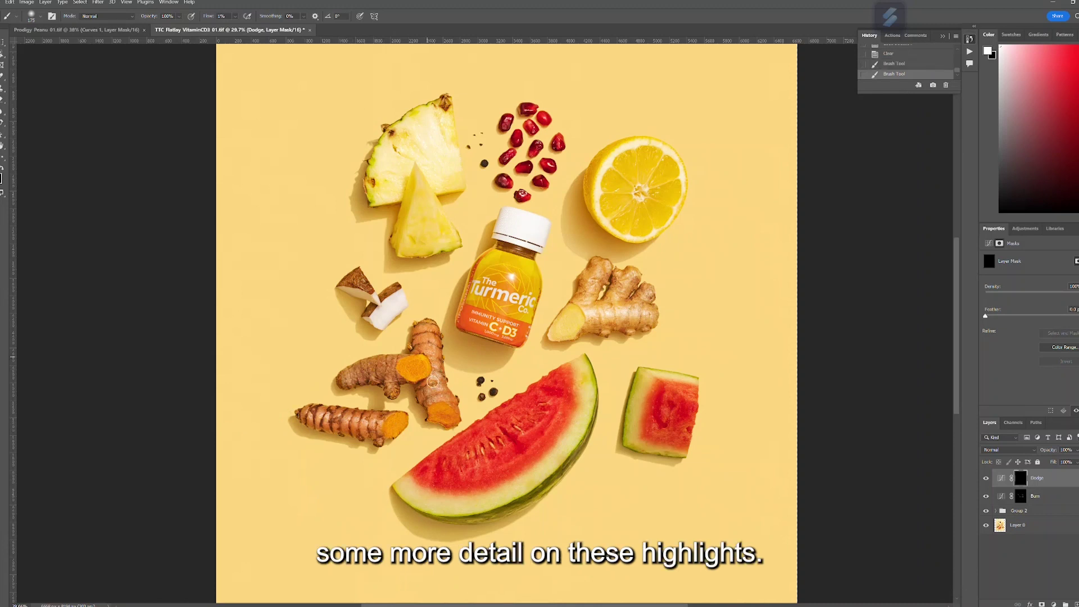
pyautogui.moveTo(433, 382); pyautogui.dragTo(413, 358)
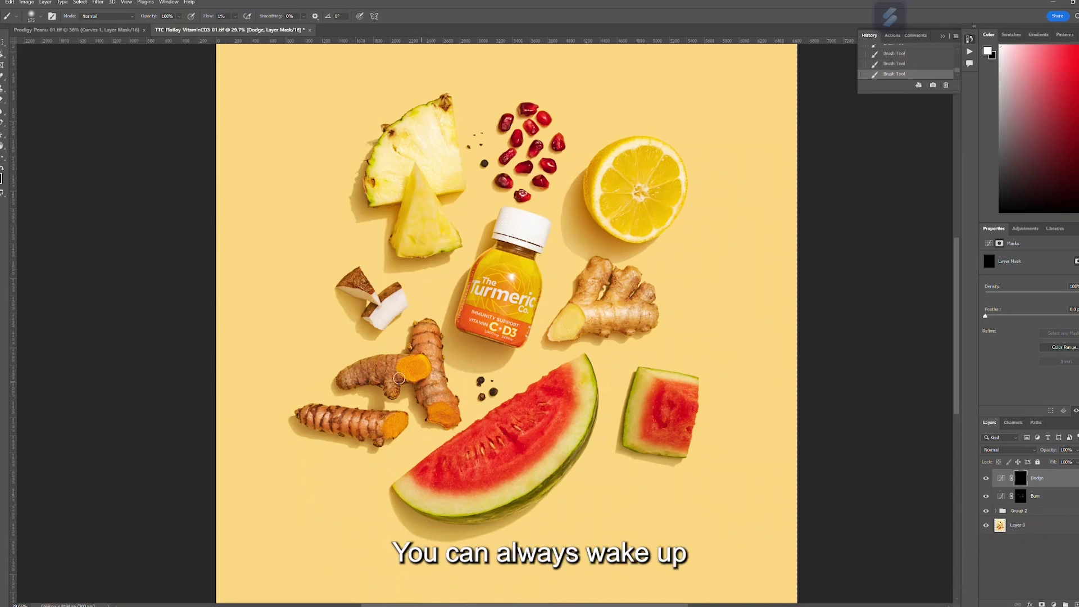
# - Try a Dodge mask stroke at 70% flow across the middle turmeric root and undo it
pyautogui.click(235, 16)
pyautogui.moveTo(237, 26); pyautogui.dragTo(264, 26)
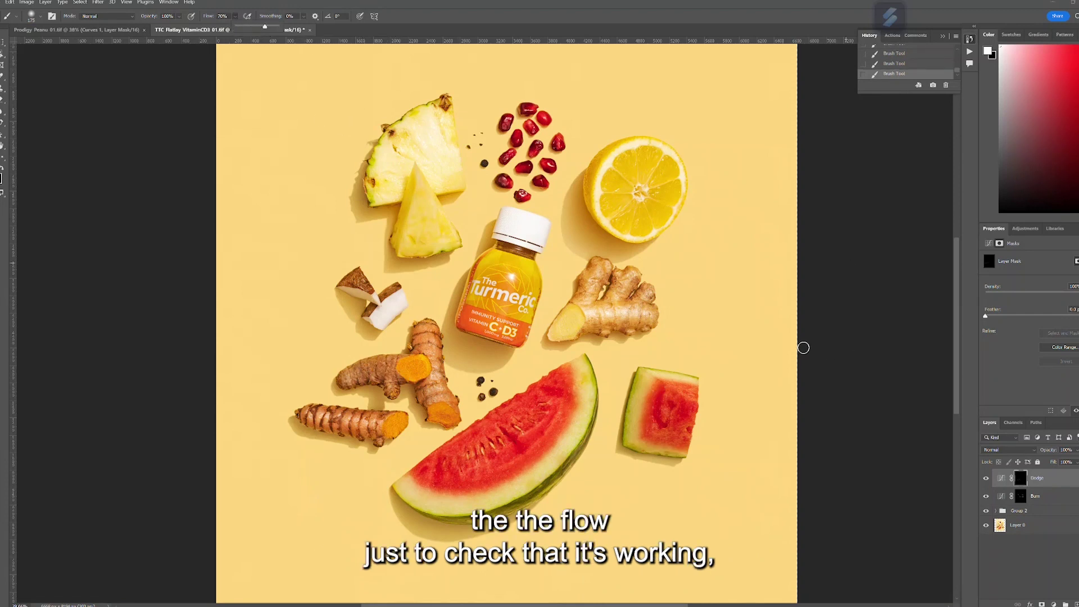
pyautogui.moveTo(331, 376); pyautogui.dragTo(419, 368)
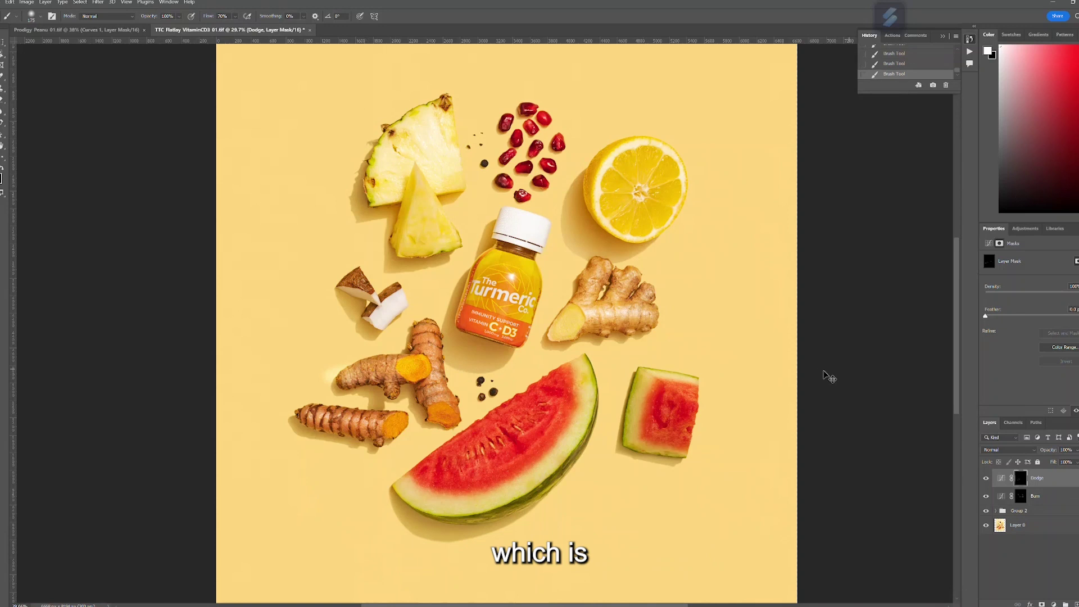
pyautogui.hotkey('ctrl', 'z')
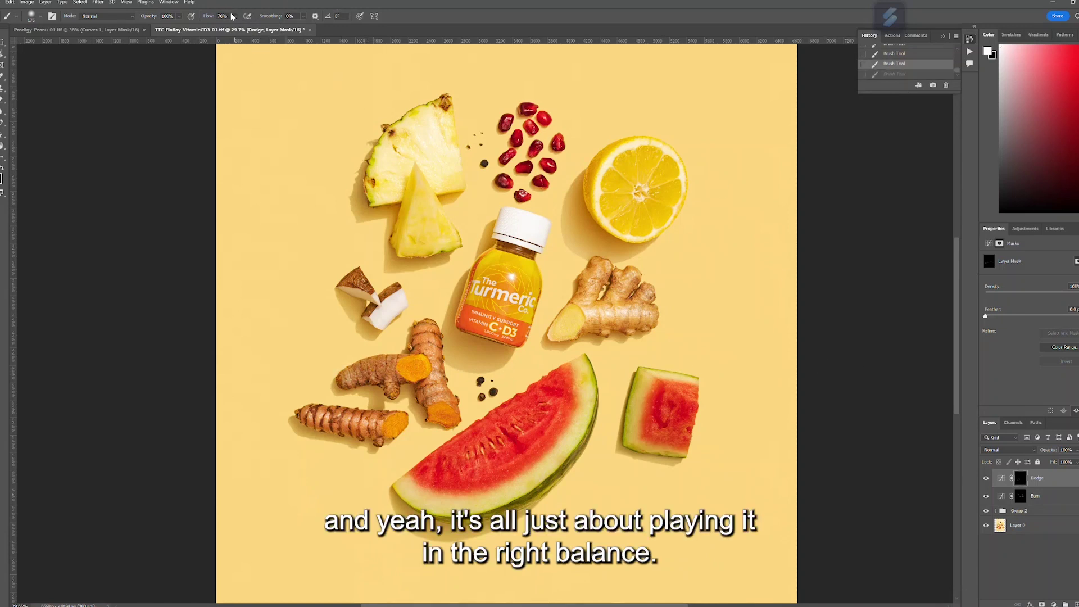
# - Set the brush flow to 1% and paint the highlights on the bottle's label on the Dodge mask
pyautogui.click(213, 17)
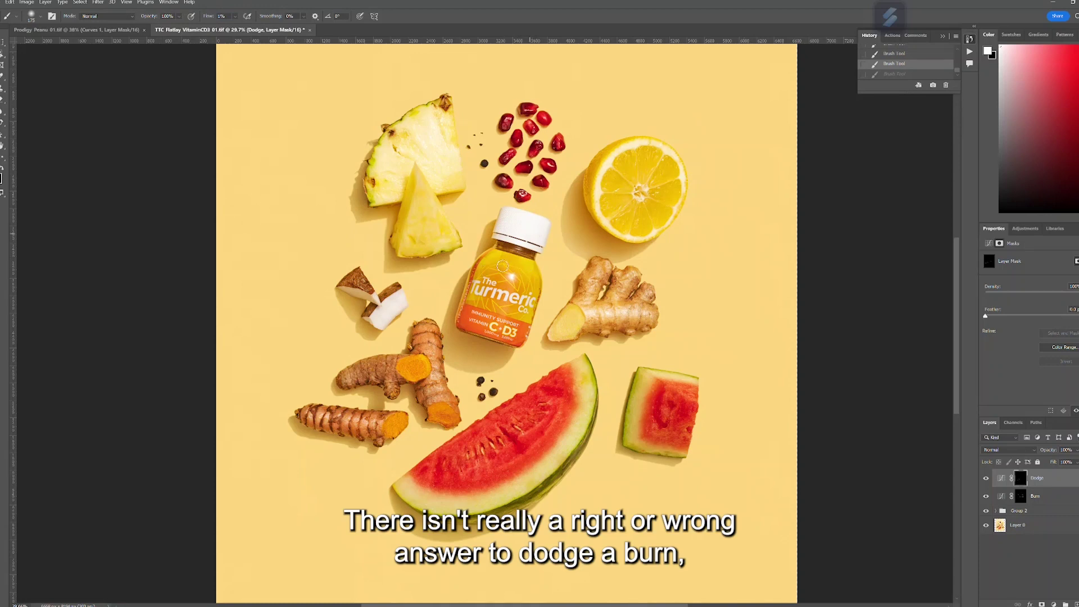
pyautogui.moveTo(521, 270); pyautogui.dragTo(493, 307)
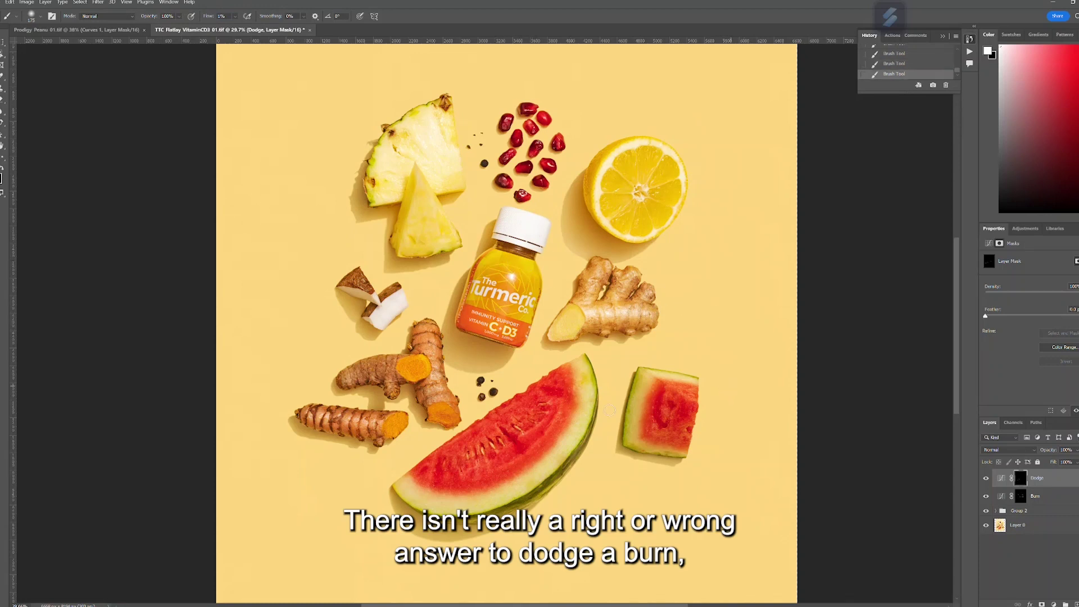
# - Enlarge the brush for dodging the small square watermelon piece
pyautogui.press(']')
pyautogui.press(']')
pyautogui.press(']')
pyautogui.press(']')
pyautogui.press(']')
pyautogui.press(']')
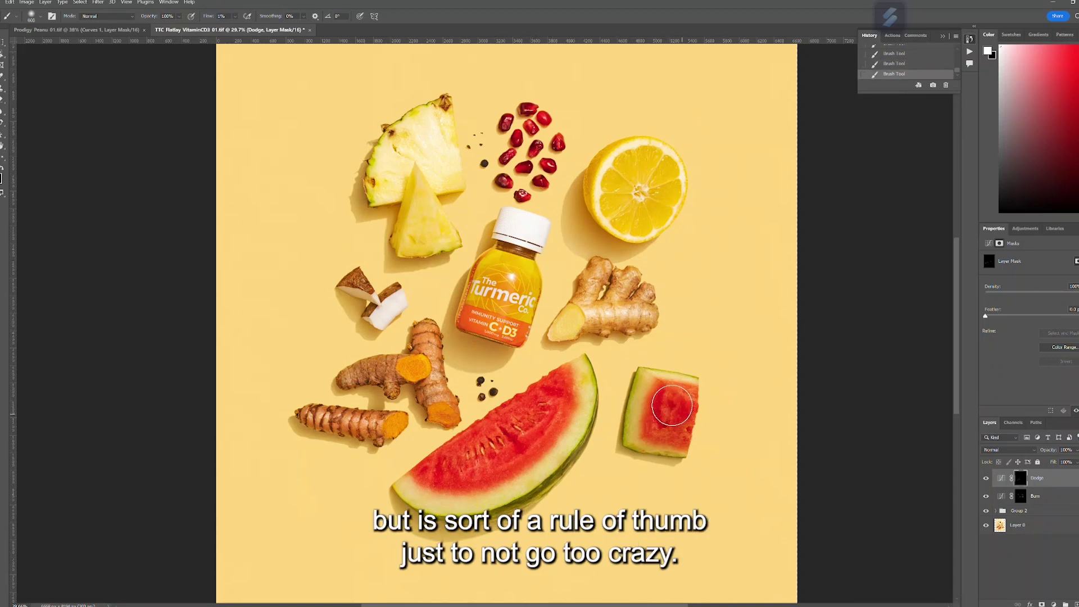